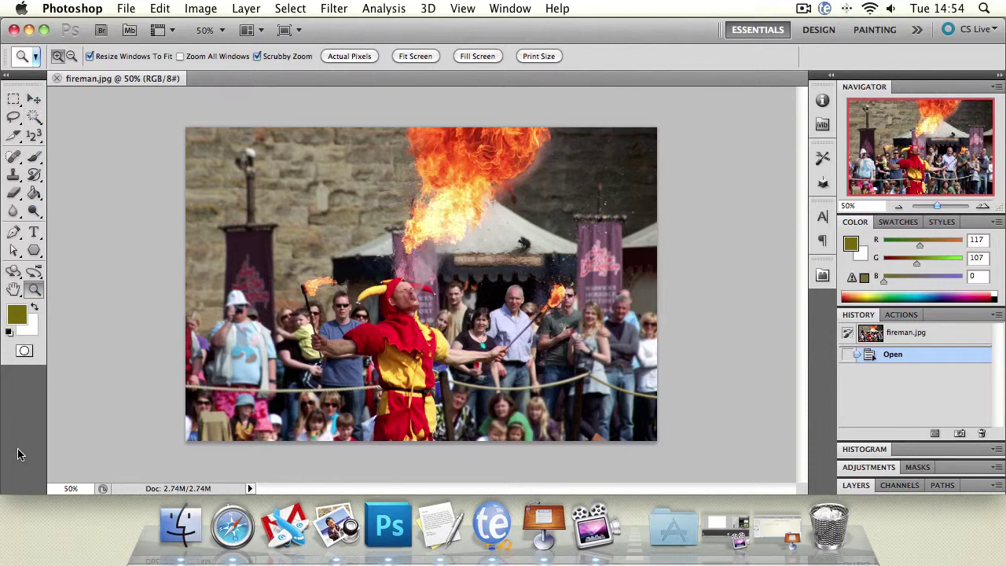
# Try the toolbox in a single column, restore its two columns, and switch from the Brush back to the Zoom tool
pyautogui.click(6, 74)
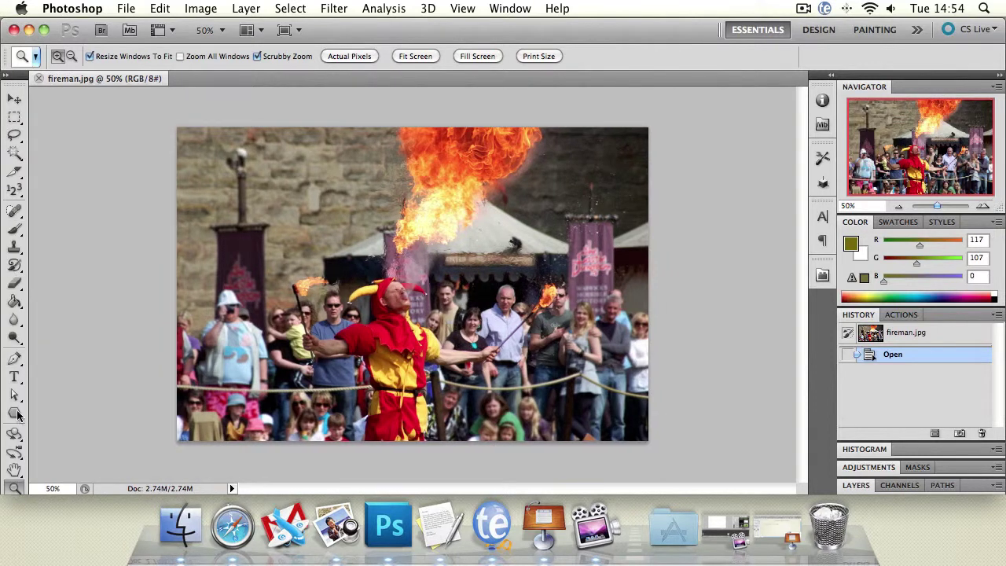
pyautogui.click(5, 78)
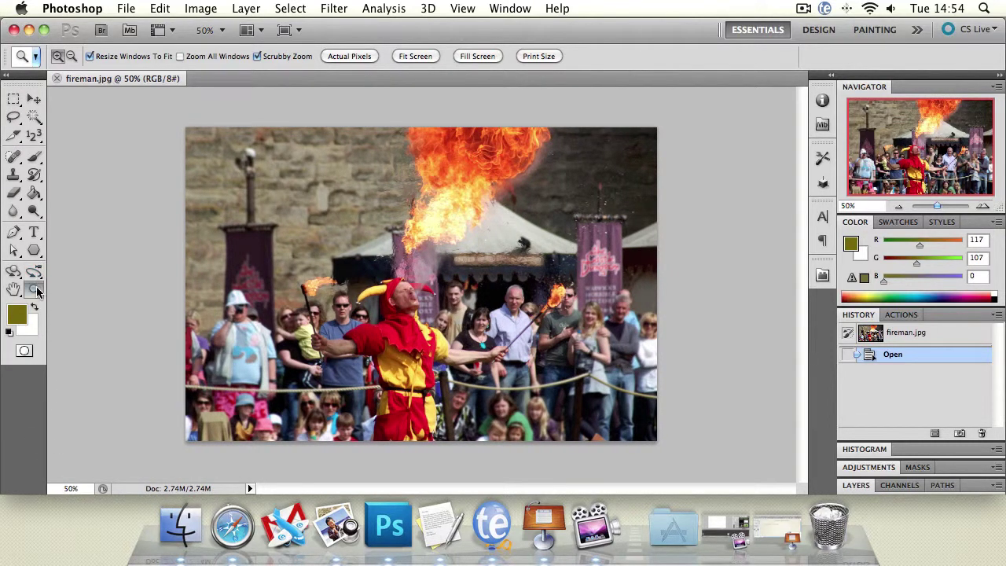
pyautogui.click(34, 157)
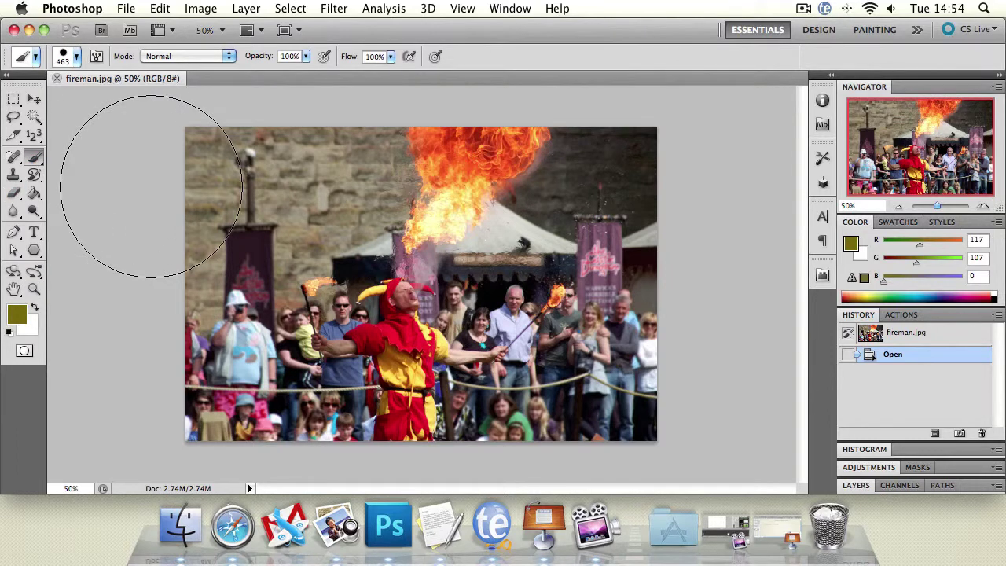
pyautogui.press('z')
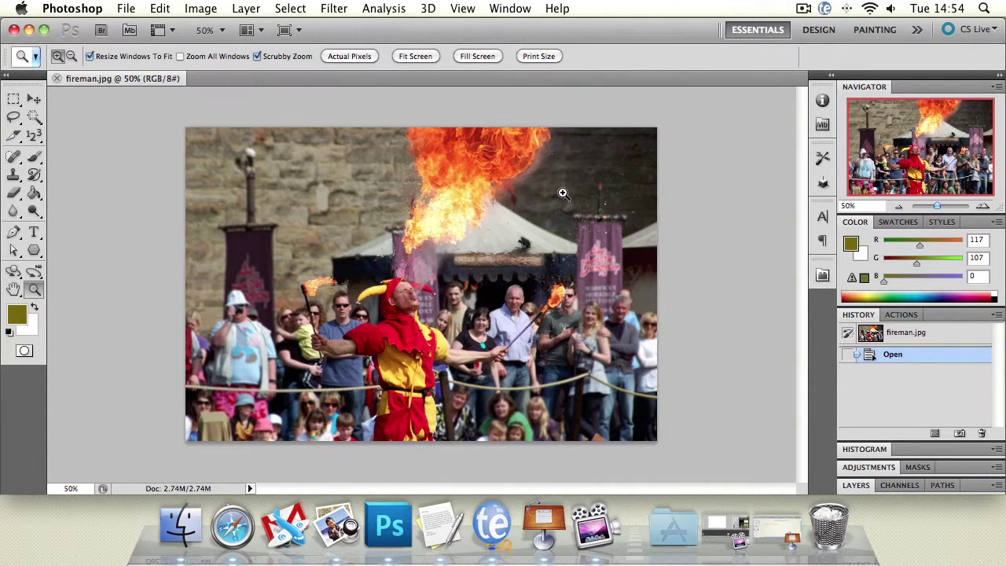
# Zoom in on the purple banner beside the tent roof to the maximum 3200% magnification
pyautogui.click(572, 252)
pyautogui.click(358, 274)
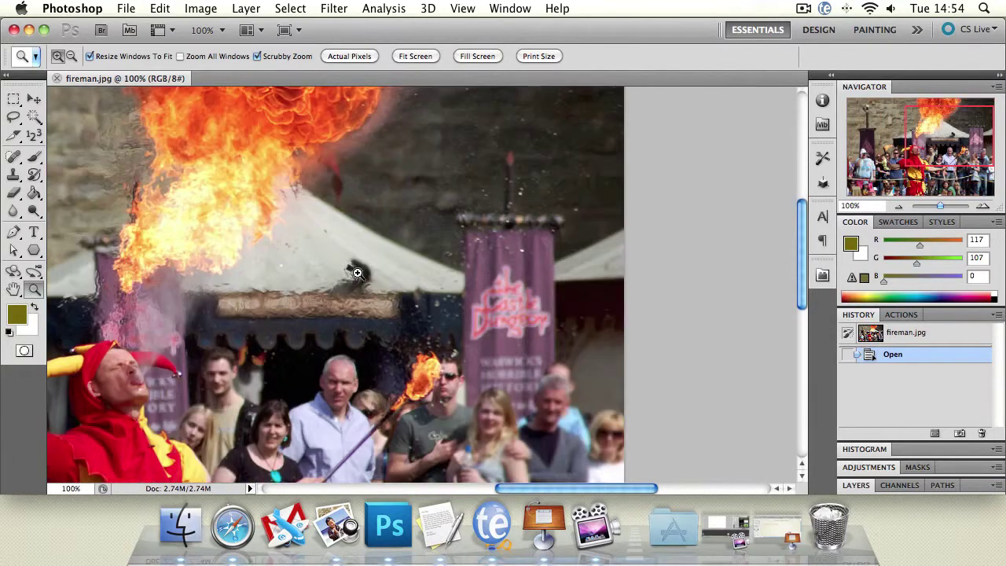
pyautogui.click(357, 272)
pyautogui.click(614, 259)
pyautogui.click(598, 270)
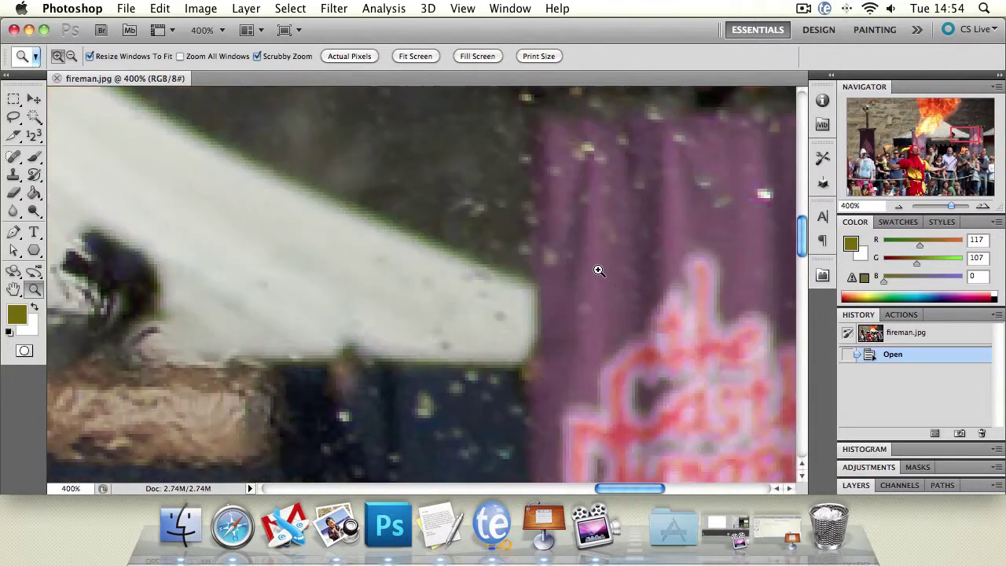
pyautogui.click(599, 270)
pyautogui.click(598, 271)
pyautogui.click(598, 270)
pyautogui.click(598, 271)
pyautogui.click(599, 270)
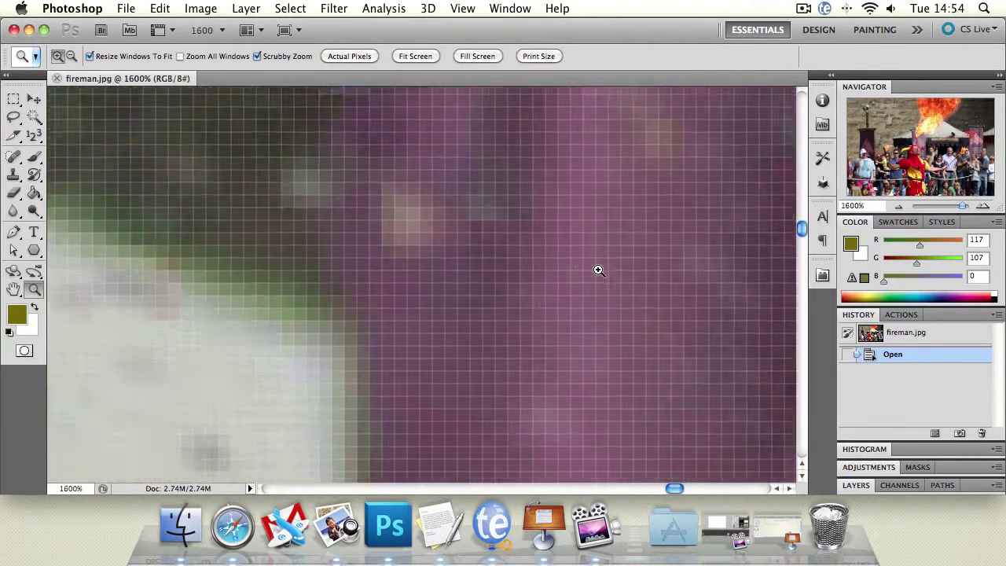
pyautogui.click(598, 270)
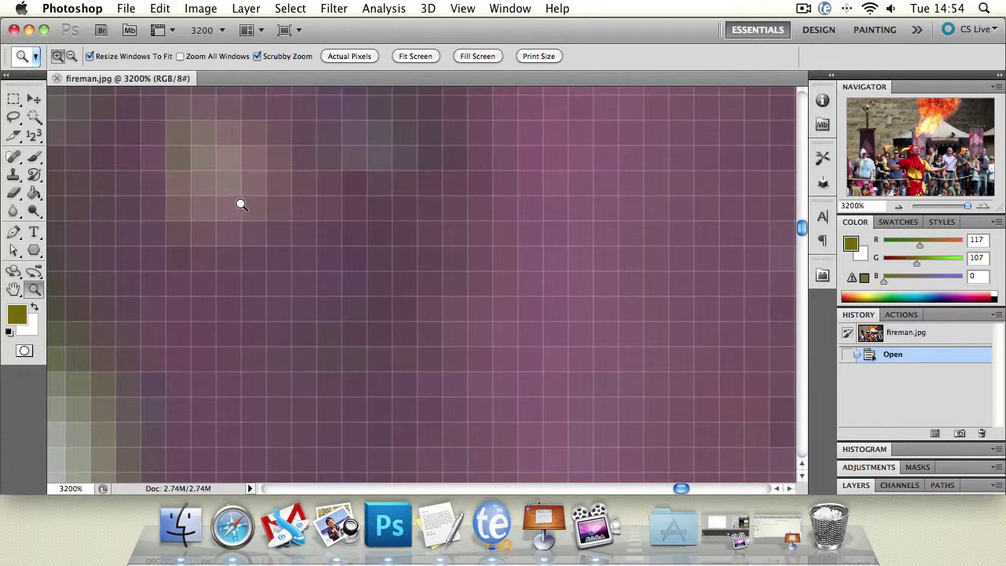
# Zoom out from the banner's pixel-level view to a wide view of the scene
pyautogui.keyDown('alt'); pyautogui.click(287, 216); pyautogui.keyUp('alt')
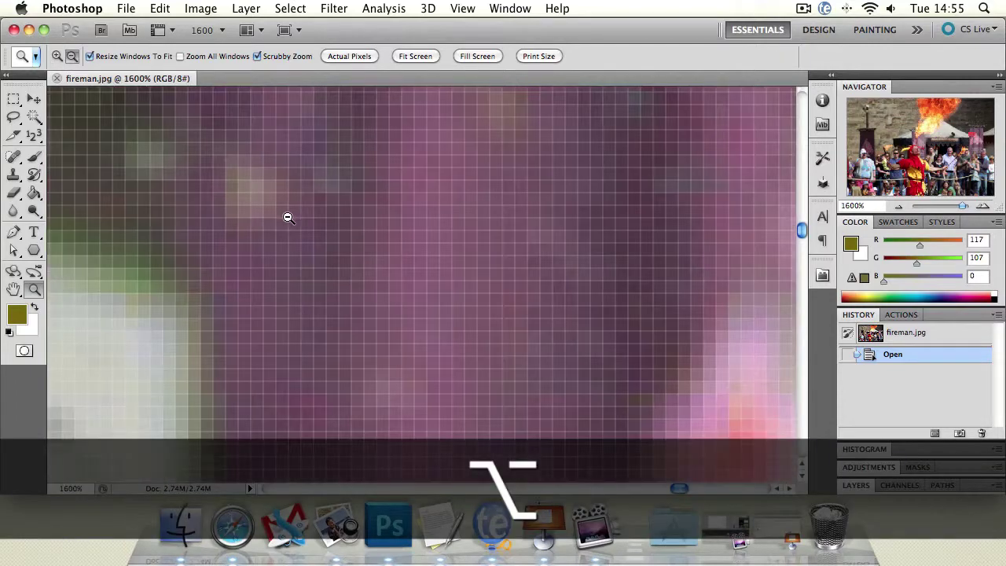
pyautogui.keyDown('alt'); pyautogui.click(287, 216); pyautogui.keyUp('alt')
pyautogui.keyDown('alt'); pyautogui.click(287, 217); pyautogui.keyUp('alt')
pyautogui.keyDown('alt'); pyautogui.click(288, 217); pyautogui.keyUp('alt')
pyautogui.keyDown('alt'); pyautogui.click(287, 217); pyautogui.keyUp('alt')
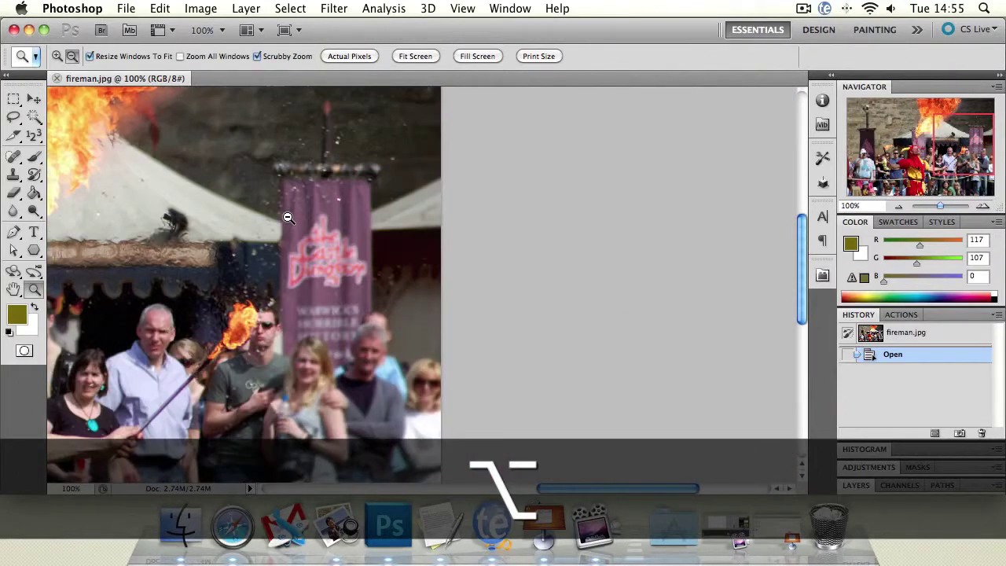
pyautogui.keyDown('alt'); pyautogui.click(287, 217); pyautogui.keyUp('alt')
pyautogui.keyDown('alt'); pyautogui.click(125, 265); pyautogui.keyUp('alt')
# Zoom in past 300% on the flaming torch beside the man in sunglasses and blue shirt
pyautogui.click(350, 290)
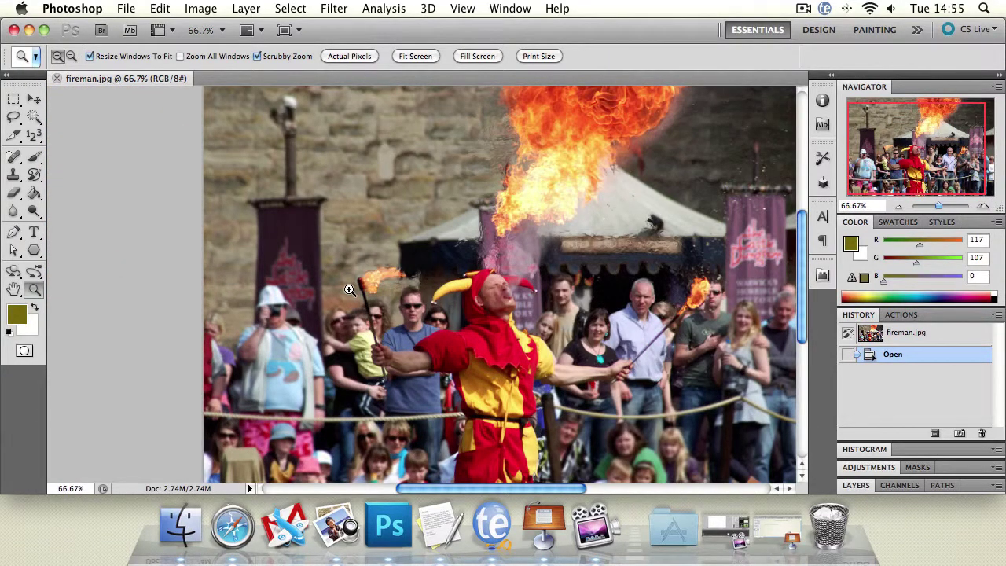
pyautogui.click(370, 285)
pyautogui.click(371, 284)
pyautogui.click(371, 284)
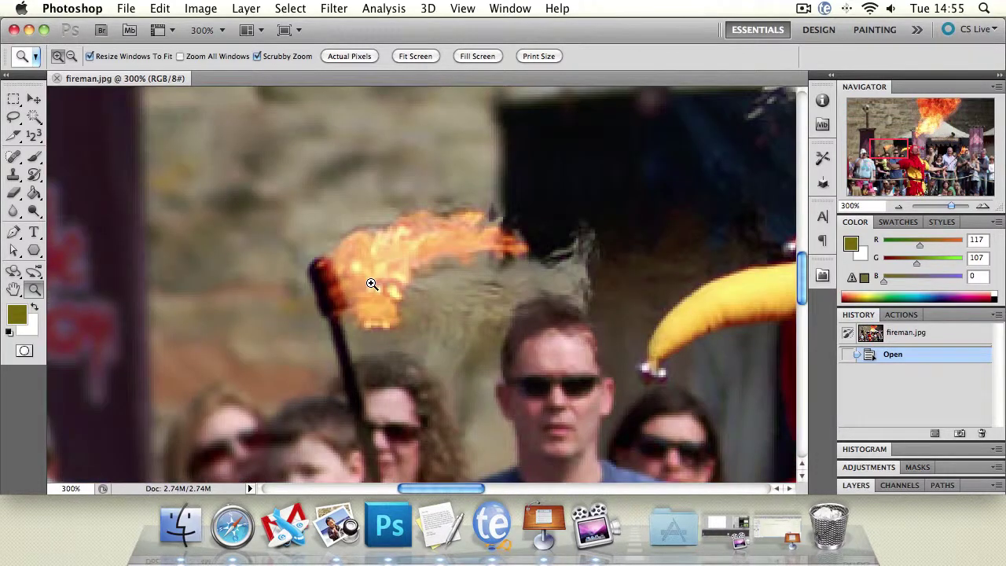
pyautogui.click(371, 284)
pyautogui.click(371, 284)
pyautogui.click(371, 283)
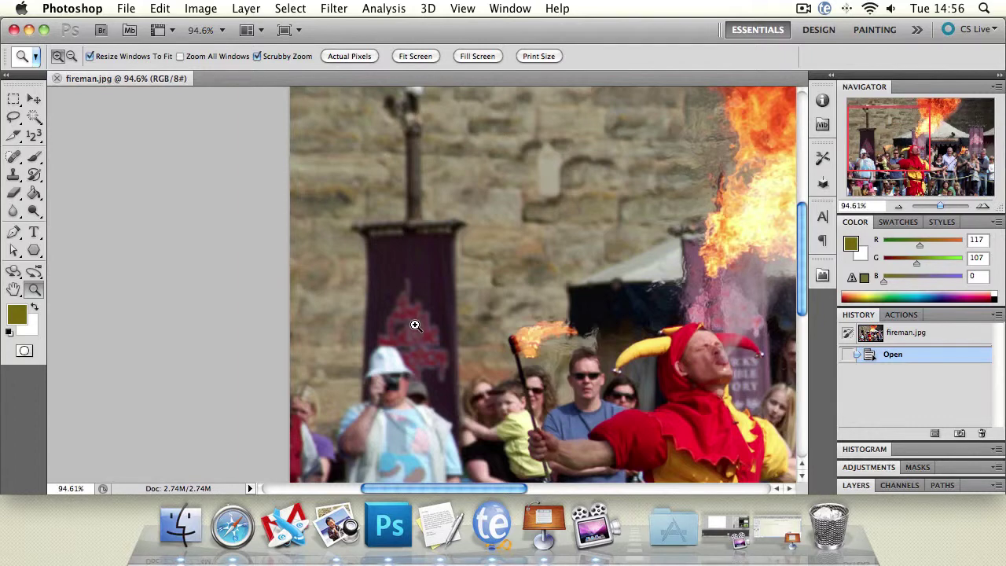
# Use scrubby zoom to scale the view down to 19.1% and up to 30.1%, recentring the image between changes
pyautogui.moveTo(480, 488); pyautogui.dragTo(520, 488)
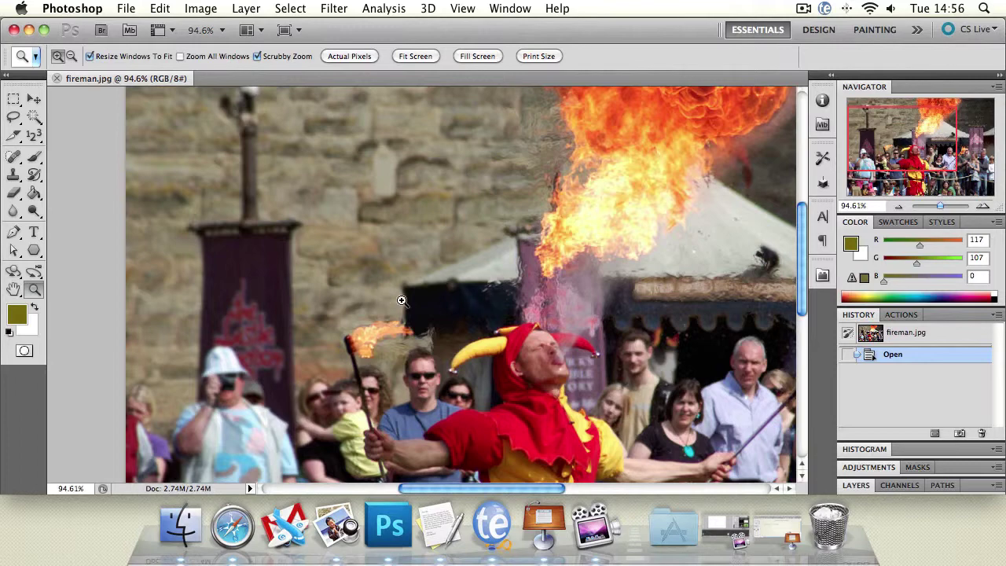
pyautogui.moveTo(402, 300); pyautogui.dragTo(555, 347)
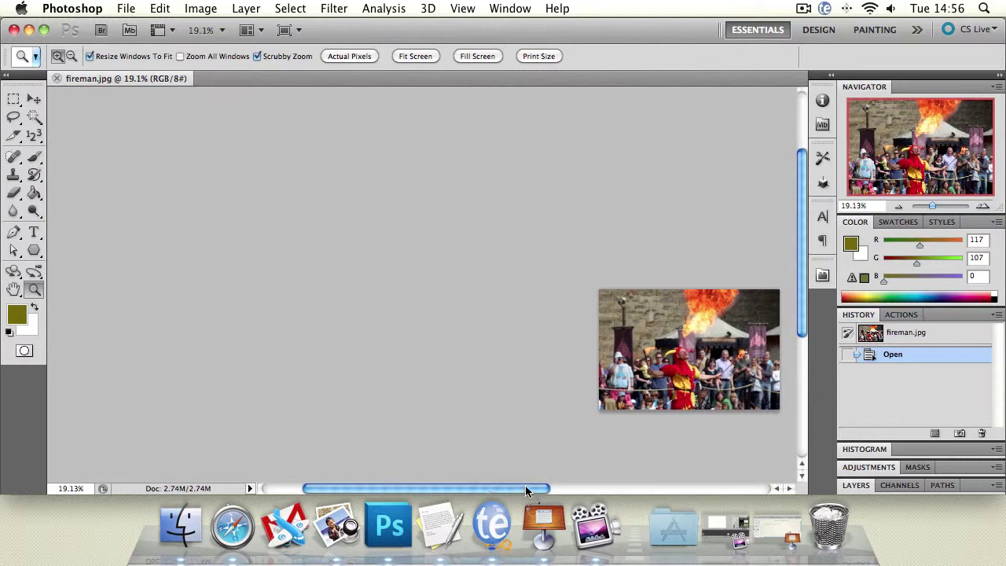
pyautogui.moveTo(526, 485); pyautogui.dragTo(588, 483)
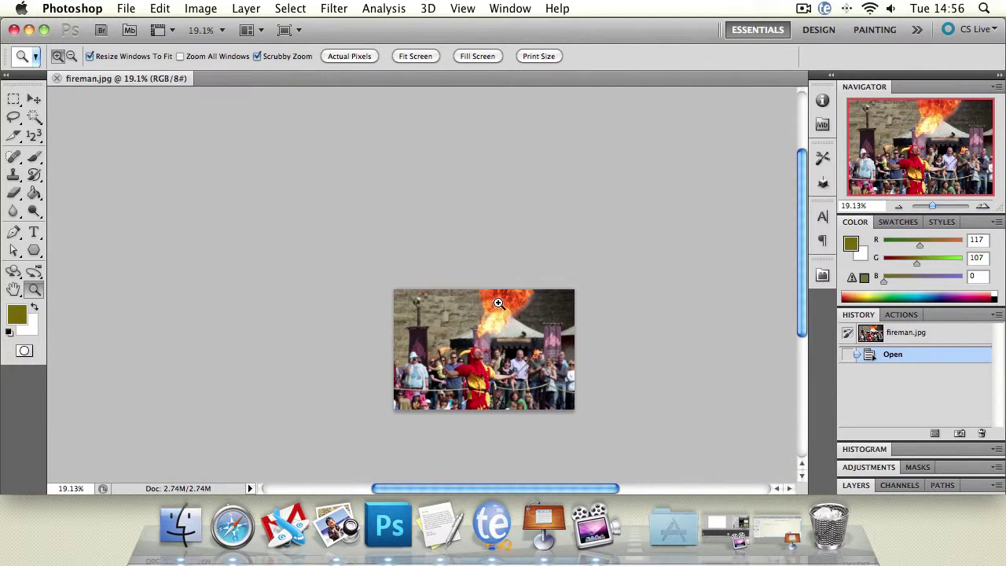
pyautogui.moveTo(498, 303); pyautogui.dragTo(288, 355)
# Recentre the image with the Hand tool and use the Zoom tool to magnify the tent roof beside the fireball to 300%
pyautogui.click(13, 290)
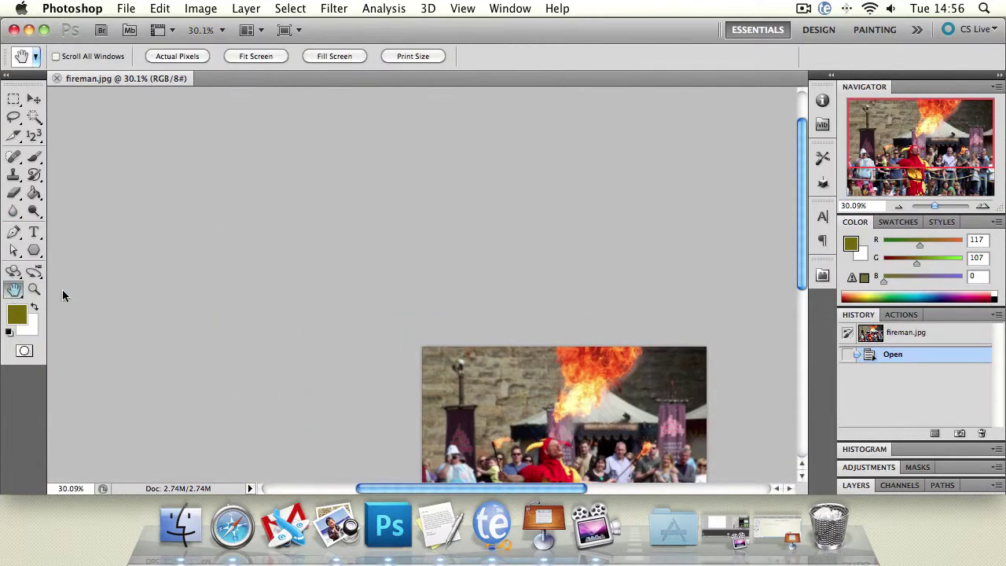
pyautogui.moveTo(624, 331); pyautogui.dragTo(459, 153)
pyautogui.click(34, 289)
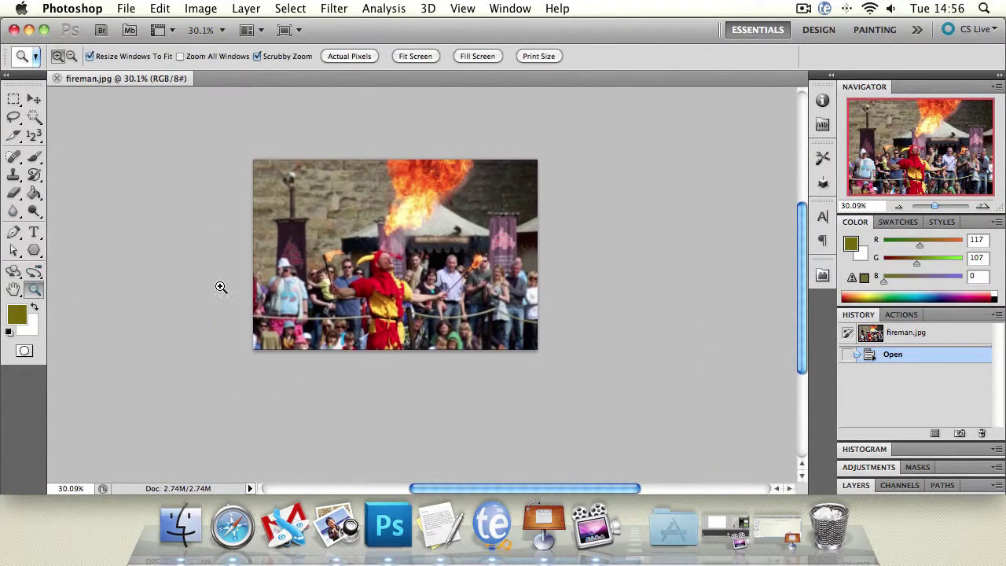
pyautogui.moveTo(221, 287); pyautogui.dragTo(465, 168)
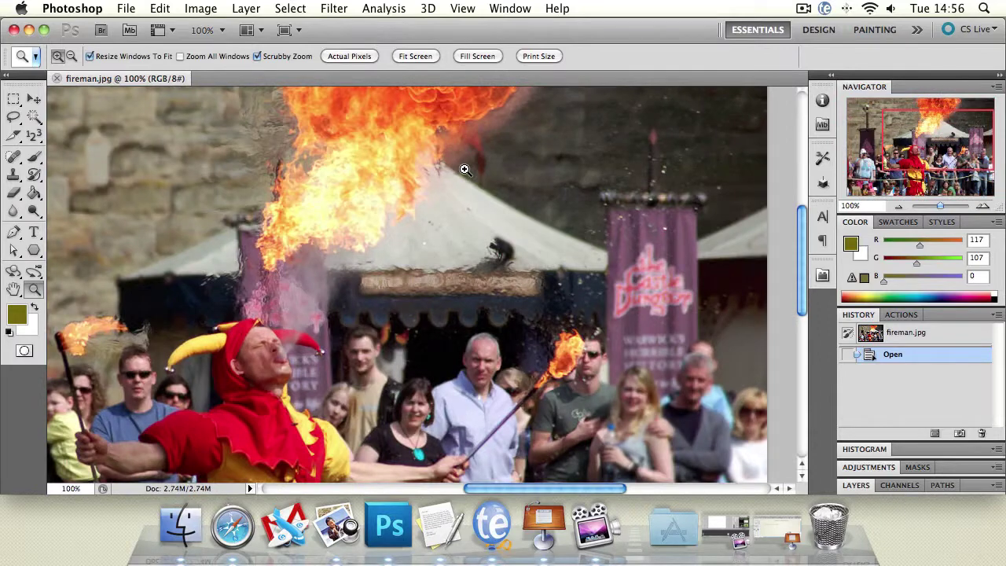
pyautogui.click(465, 168)
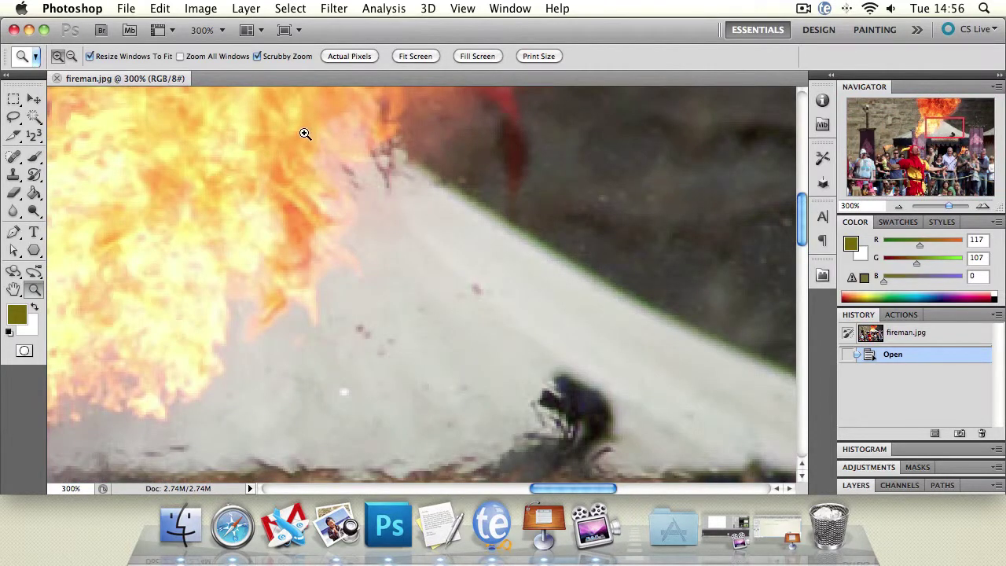
# Zoom out in stages from the tent roof to 33.3%
pyautogui.press('alt')
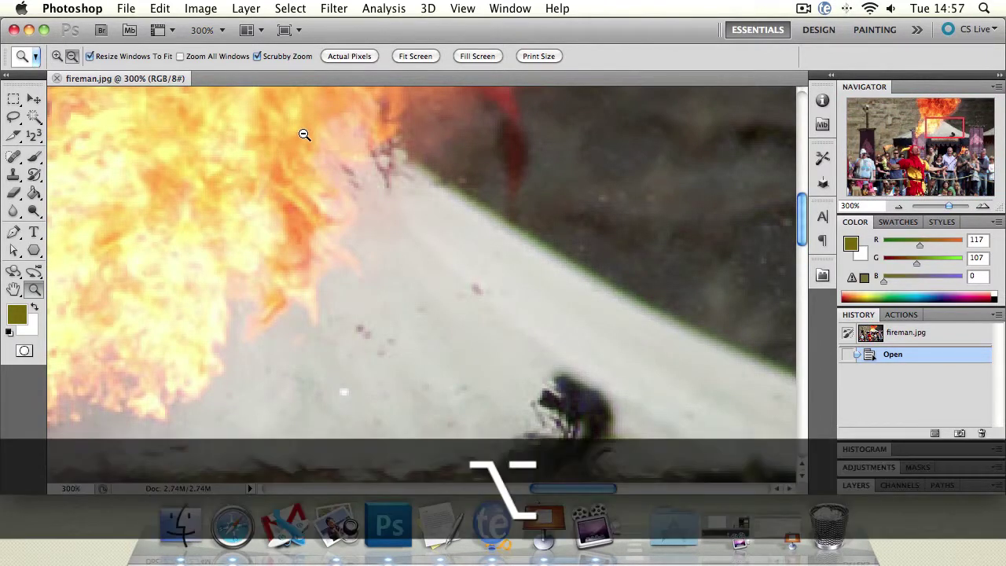
pyautogui.keyDown('alt'); pyautogui.click(304, 135); pyautogui.keyUp('alt')
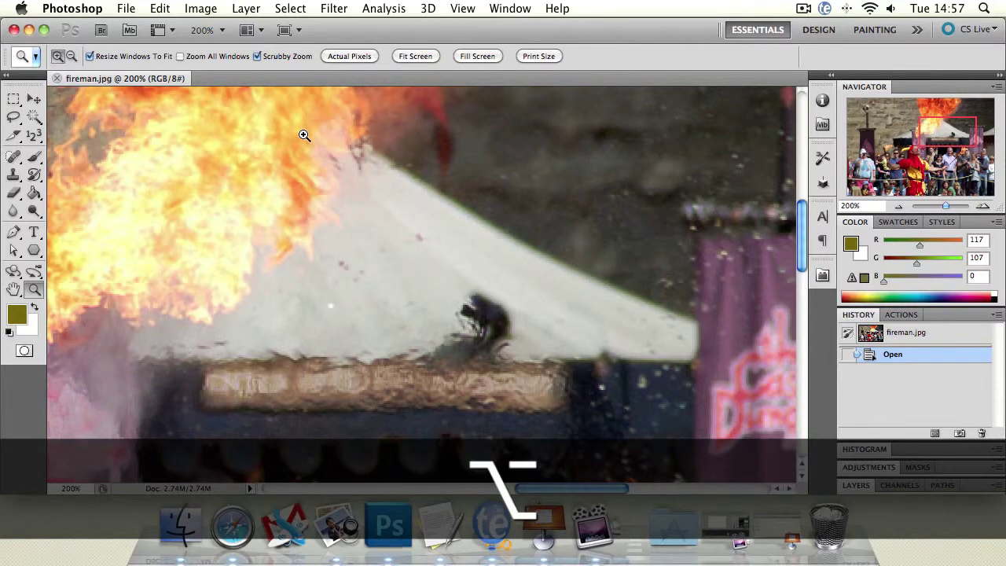
pyautogui.press('alt')
pyautogui.keyDown('alt'); pyautogui.click(305, 134); pyautogui.keyUp('alt')
pyautogui.keyDown('alt'); pyautogui.click(304, 134); pyautogui.keyUp('alt')
pyautogui.keyDown('alt'); pyautogui.click(305, 134); pyautogui.keyUp('alt')
pyautogui.keyDown('alt'); pyautogui.click(399, 243); pyautogui.keyUp('alt')
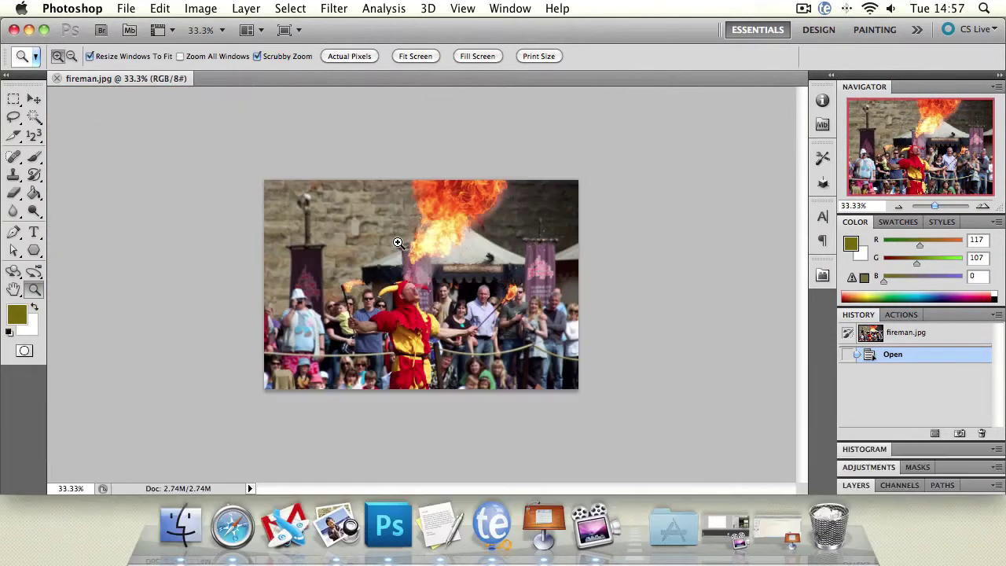
# Zoom in to 200% at the lower tip of the fireball and use scrubby zoom to reduce the view to 55.1%
pyautogui.click(400, 245)
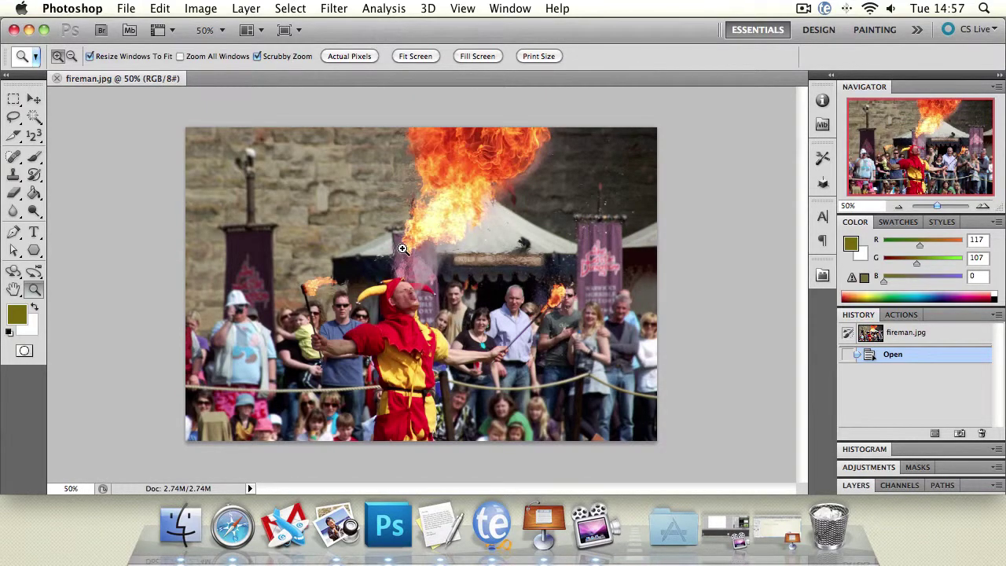
pyautogui.click(401, 251)
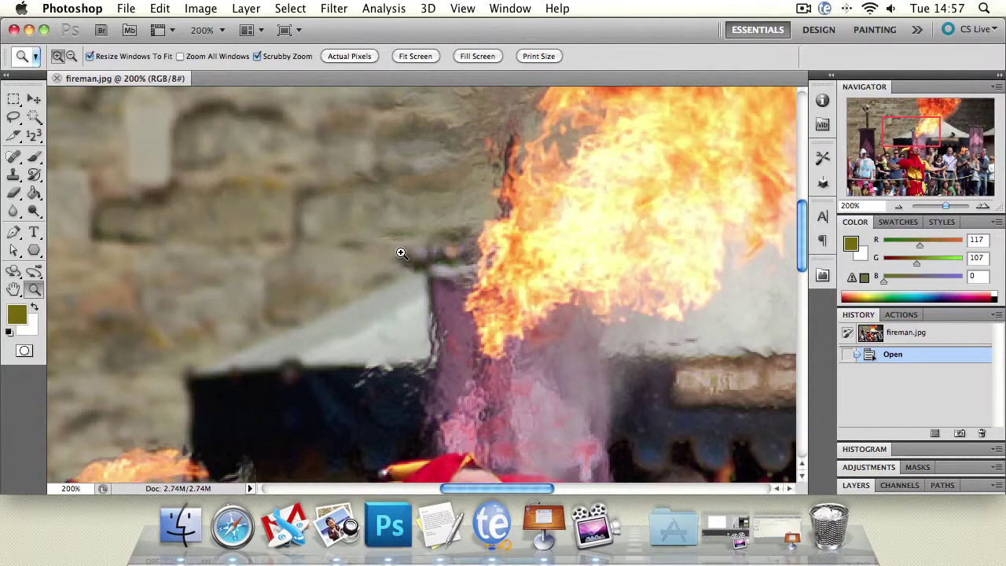
pyautogui.moveTo(409, 245); pyautogui.dragTo(279, 195)
# Switch briefly to the Hand tool, return to the Zoom tool, and use scrubby zoom to enlarge the performer to about 109%
pyautogui.click(12, 290)
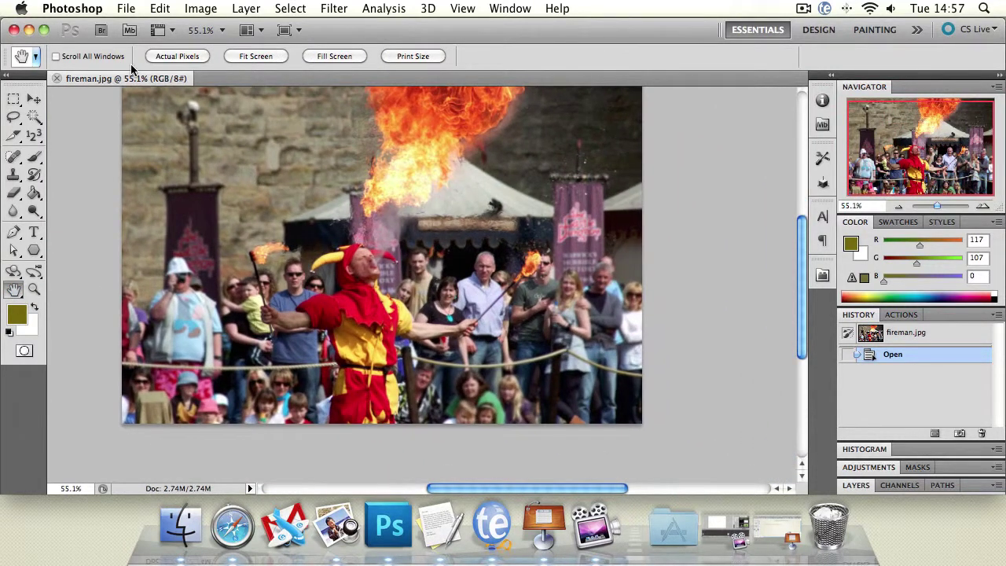
pyautogui.click(34, 290)
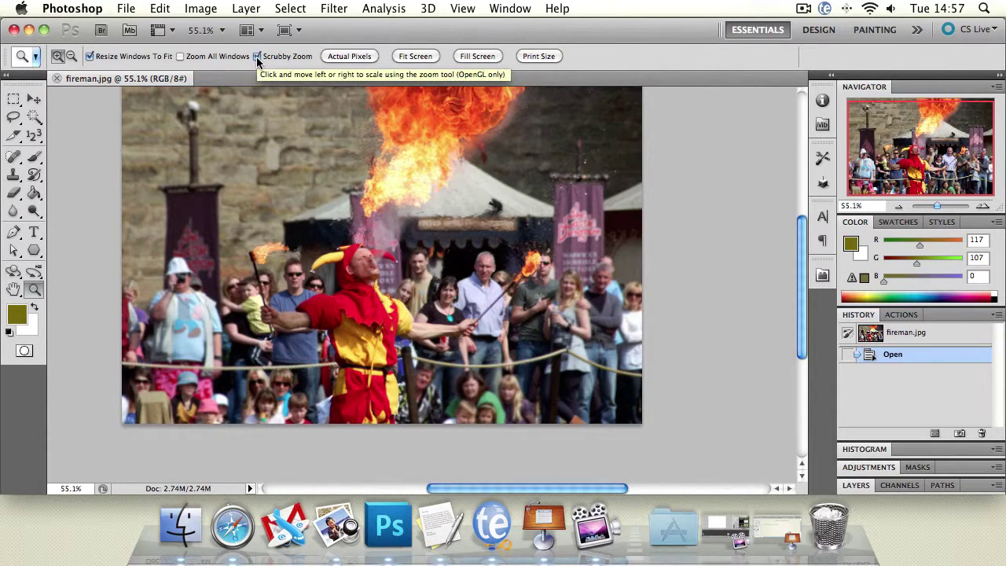
pyautogui.moveTo(403, 262)
pyautogui.mouseDown()
pyautogui.moveTo(330, 258)
pyautogui.moveTo(419, 254)
pyautogui.mouseUp()
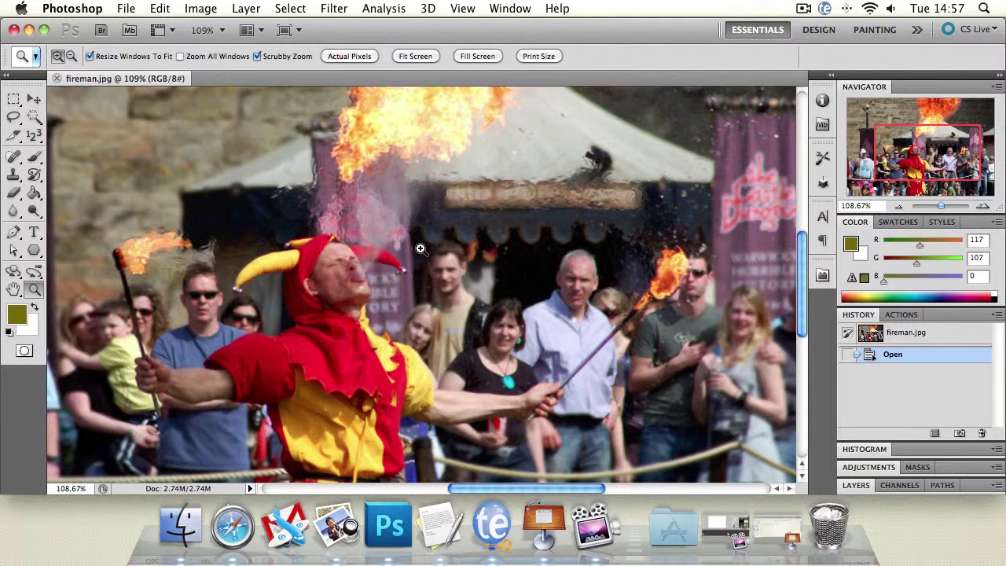
# Alternate twice between the 100% view and a 3200% close-up, first of the performer's face and again of the crowd behind him
pyautogui.doubleClick(41, 293)
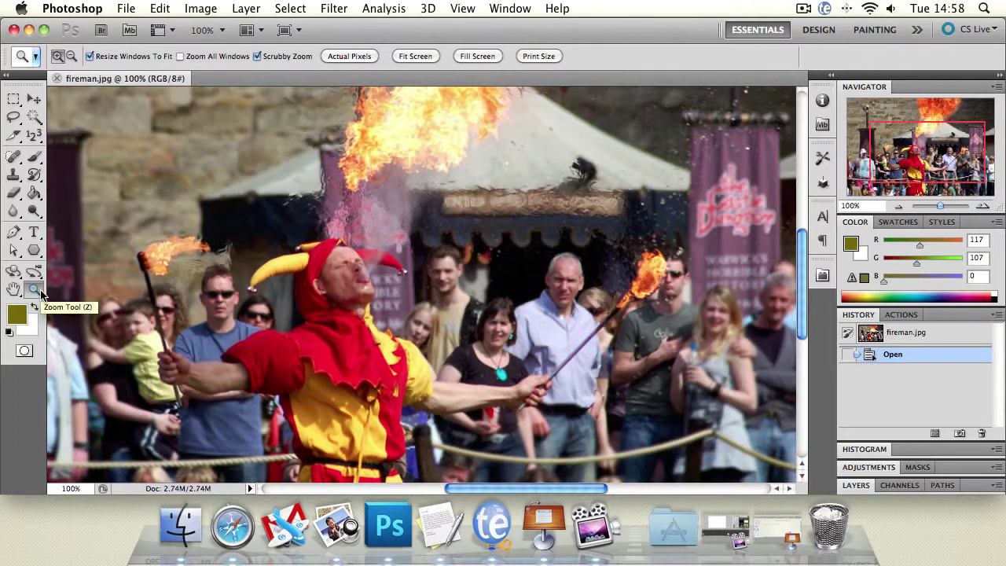
pyautogui.moveTo(340, 281); pyautogui.dragTo(340, 281)
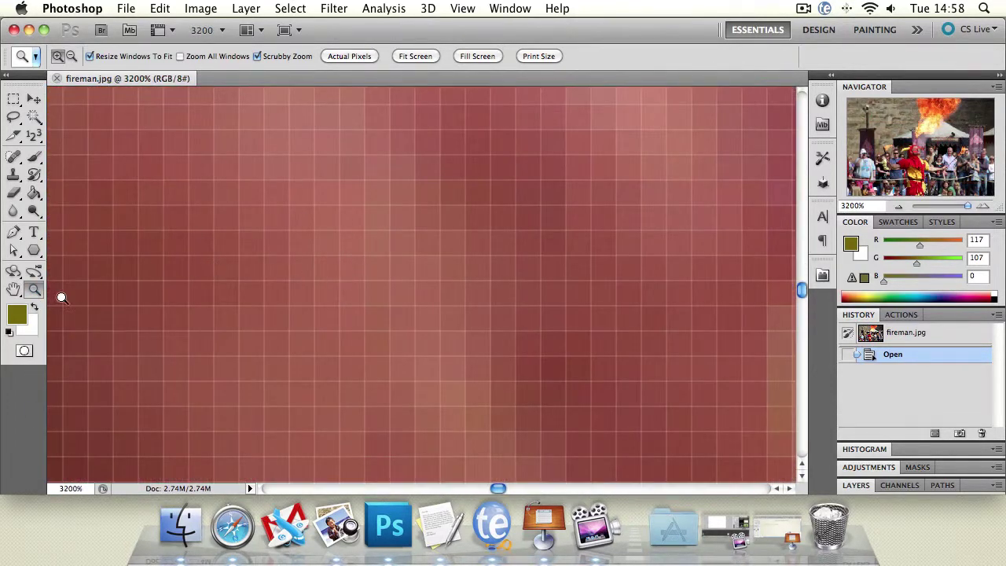
pyautogui.doubleClick(35, 291)
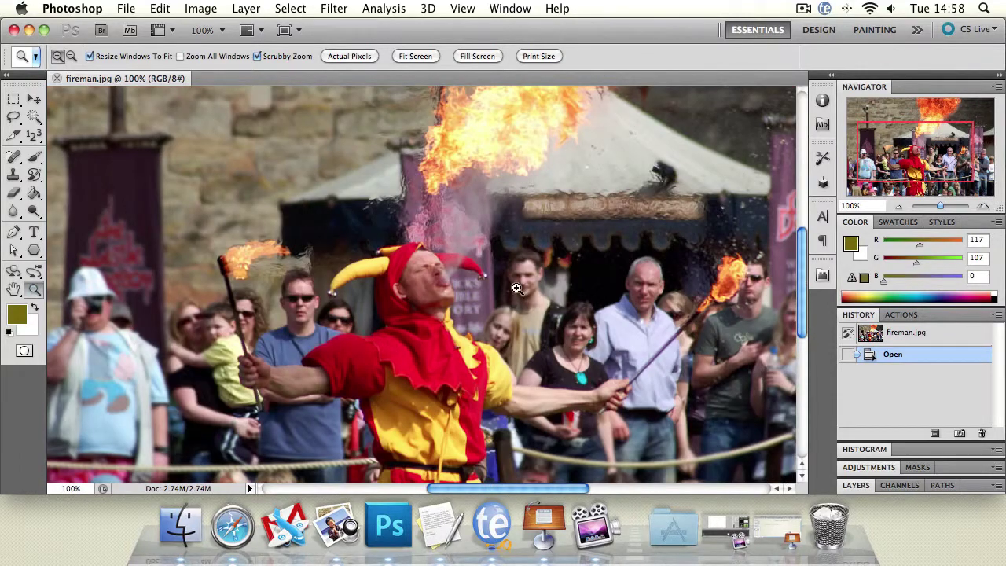
pyautogui.moveTo(515, 288); pyautogui.dragTo(516, 288)
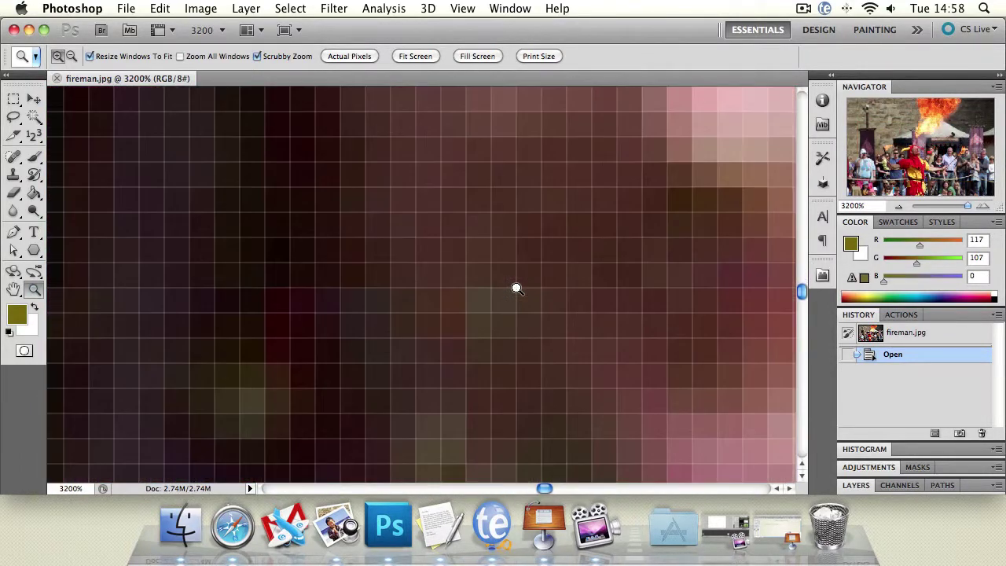
# Fit the whole image on screen and return the magnification to 100%
pyautogui.press('z')
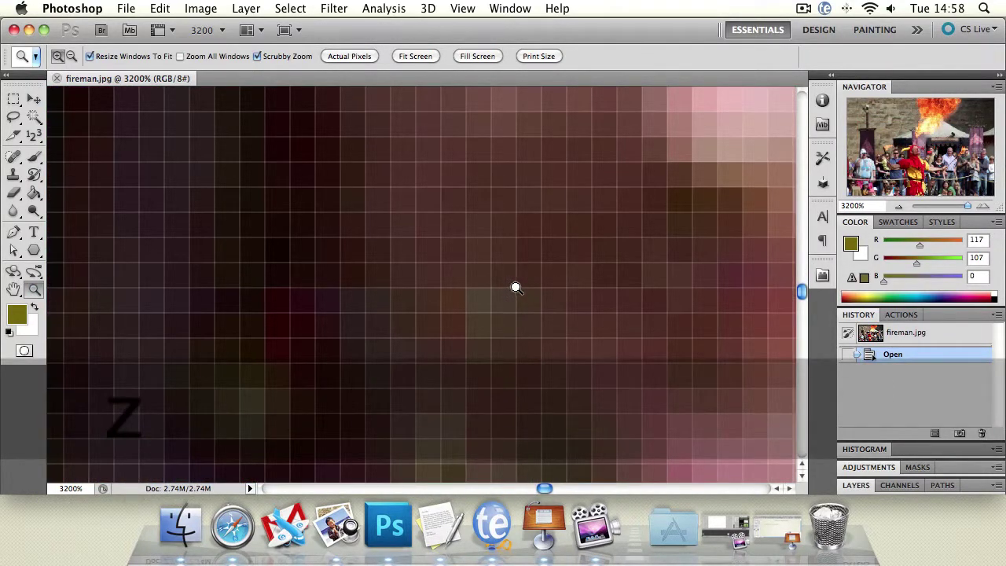
pyautogui.click(415, 56)
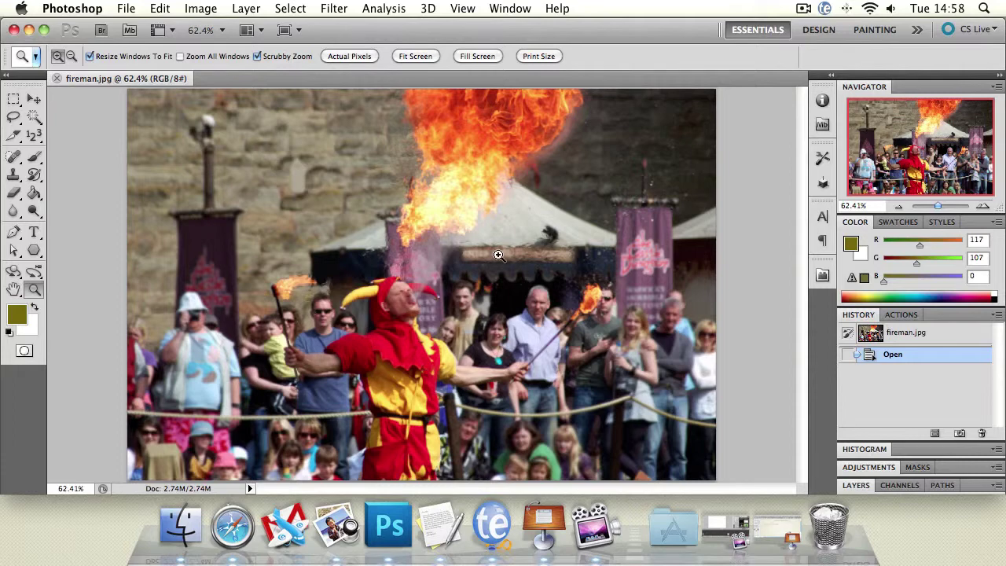
pyautogui.doubleClick(31, 290)
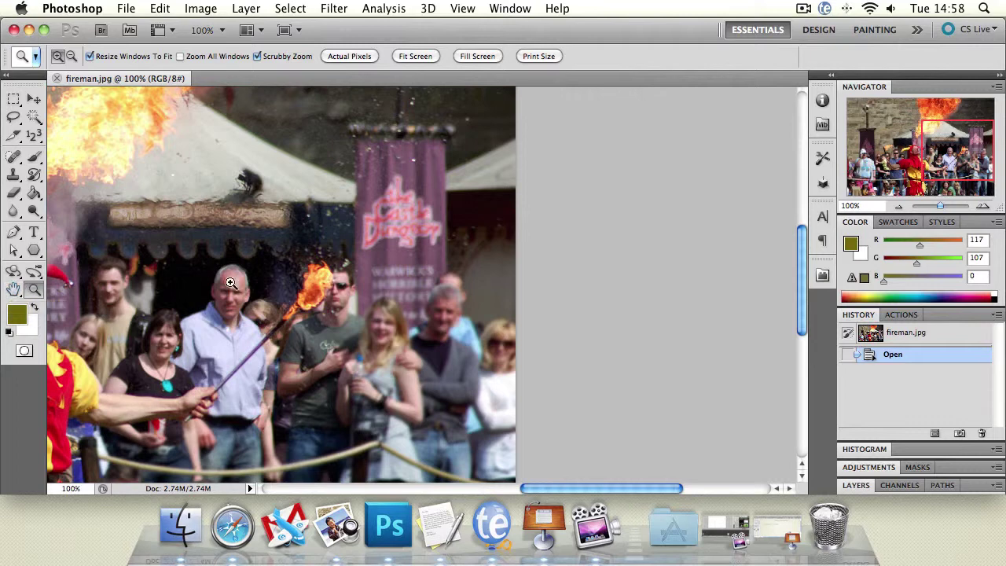
# Pan the photo at 100% with the Hand tool, and pan repeatedly across the enlarged pixels at 3200%
pyautogui.press('h')
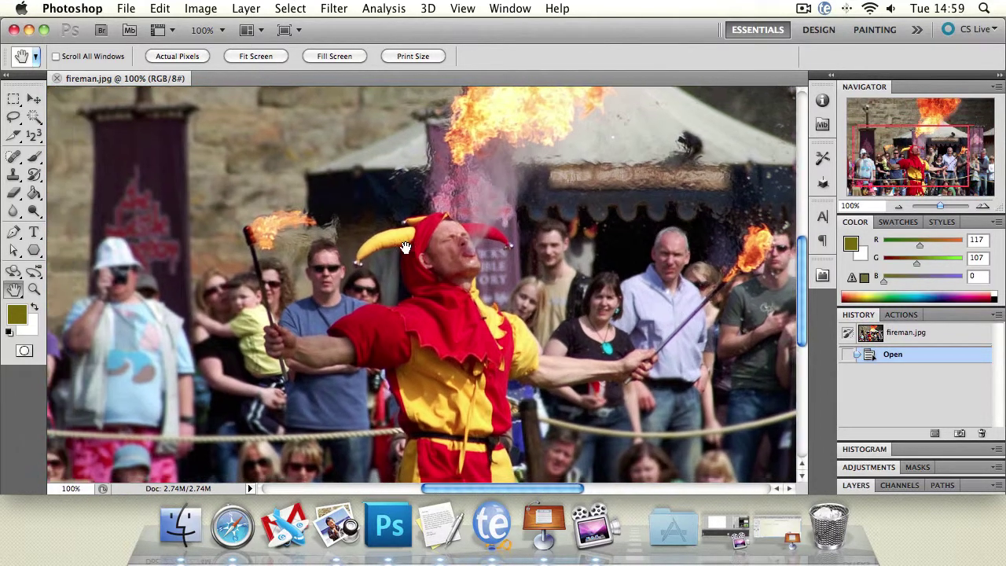
pyautogui.moveTo(370, 342); pyautogui.dragTo(526, 201)
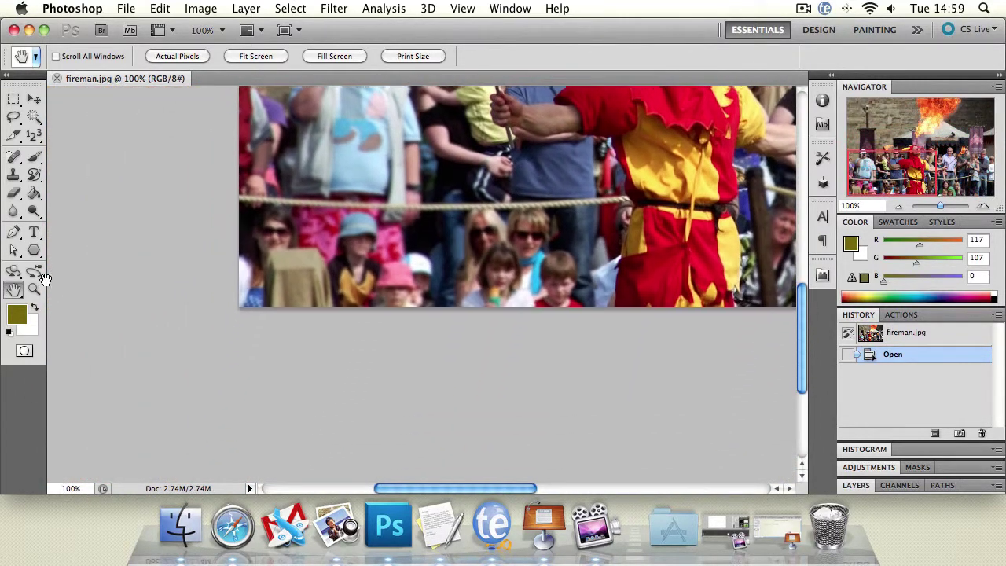
pyautogui.press('z')
pyautogui.moveTo(351, 218); pyautogui.dragTo(353, 219)
pyautogui.click(17, 291)
pyautogui.moveTo(598, 271); pyautogui.dragTo(102, 275)
pyautogui.moveTo(739, 263); pyautogui.dragTo(102, 276)
pyautogui.moveTo(724, 271); pyautogui.dragTo(94, 283)
pyautogui.moveTo(723, 271); pyautogui.dragTo(87, 271)
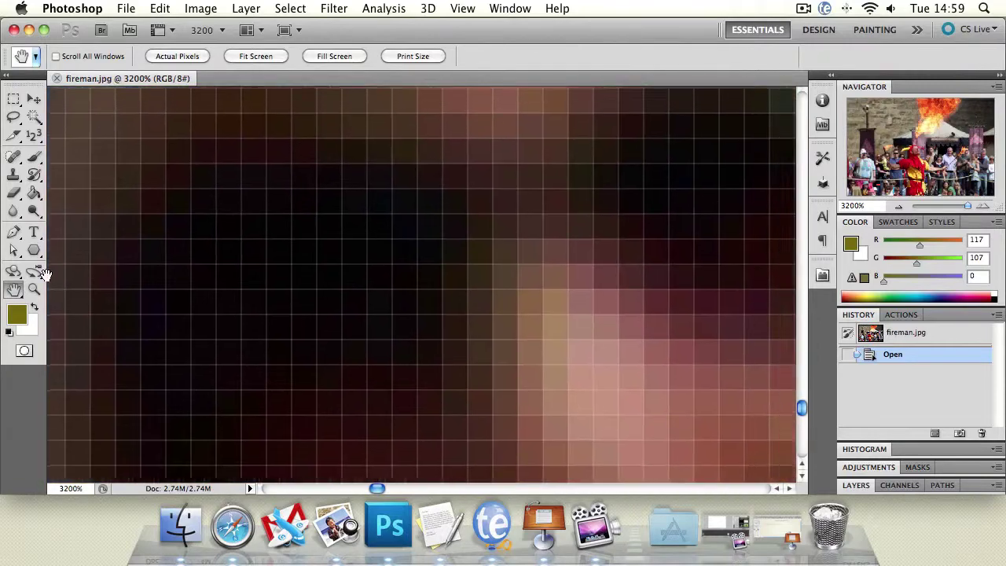
# Return to 100%, scrubby zoom out to 12.9%, and enlarge the view stepwise to 66.7% around the performer
pyautogui.doubleClick(34, 290)
pyautogui.moveTo(545, 198); pyautogui.dragTo(408, 376)
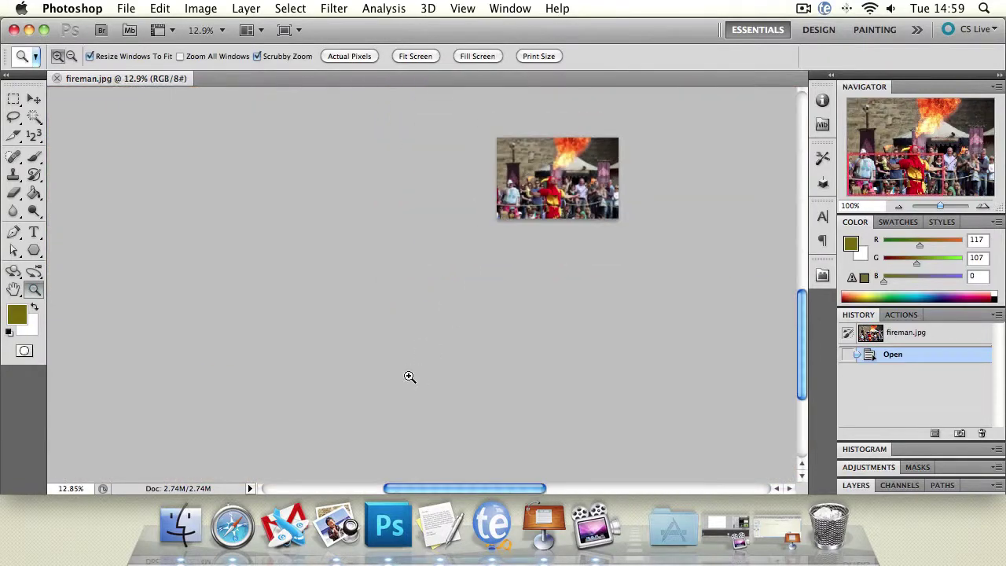
pyautogui.click(570, 157)
pyautogui.click(420, 308)
pyautogui.click(420, 308)
pyautogui.click(421, 303)
pyautogui.click(420, 299)
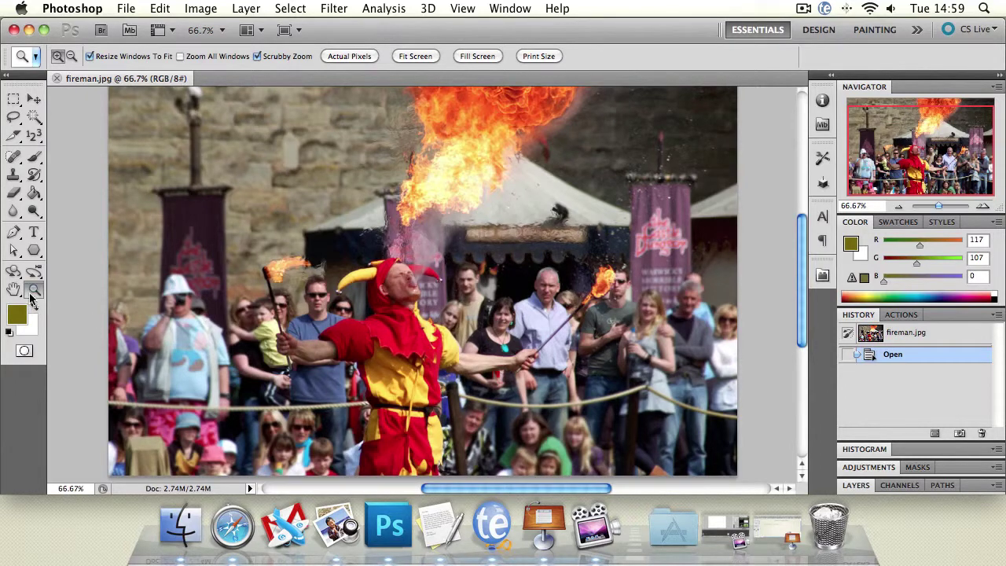
# Alternate between the Zoom and Hand tools to enlarge the view to 600% on the crowd beneath the dark tent's edge
pyautogui.moveTo(308, 306); pyautogui.dragTo(309, 305)
pyautogui.press('super+0')
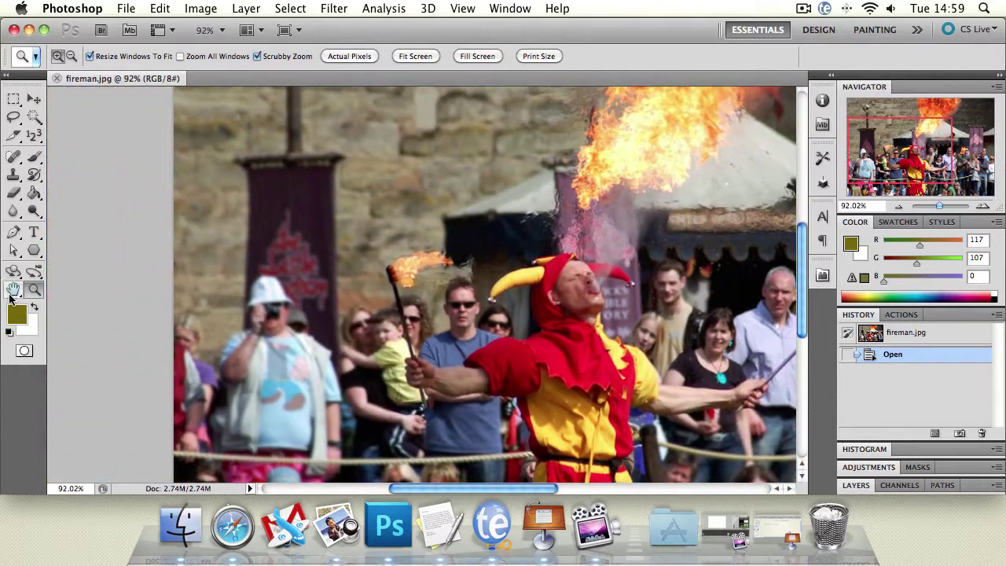
pyautogui.click(12, 289)
pyautogui.moveTo(742, 291); pyautogui.dragTo(432, 297)
pyautogui.click(34, 290)
pyautogui.moveTo(443, 254); pyautogui.dragTo(443, 254)
pyautogui.click(13, 289)
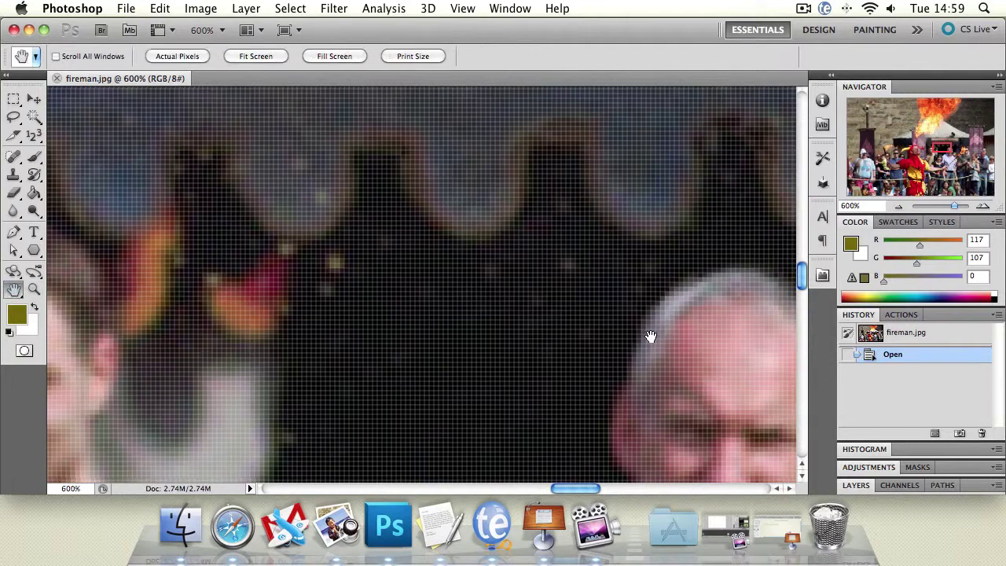
# Move the 600% view with the Hand tool and the Navigator across the crowd to the grey-haired man beside the purple banner
pyautogui.moveTo(650, 338); pyautogui.dragTo(626, 326)
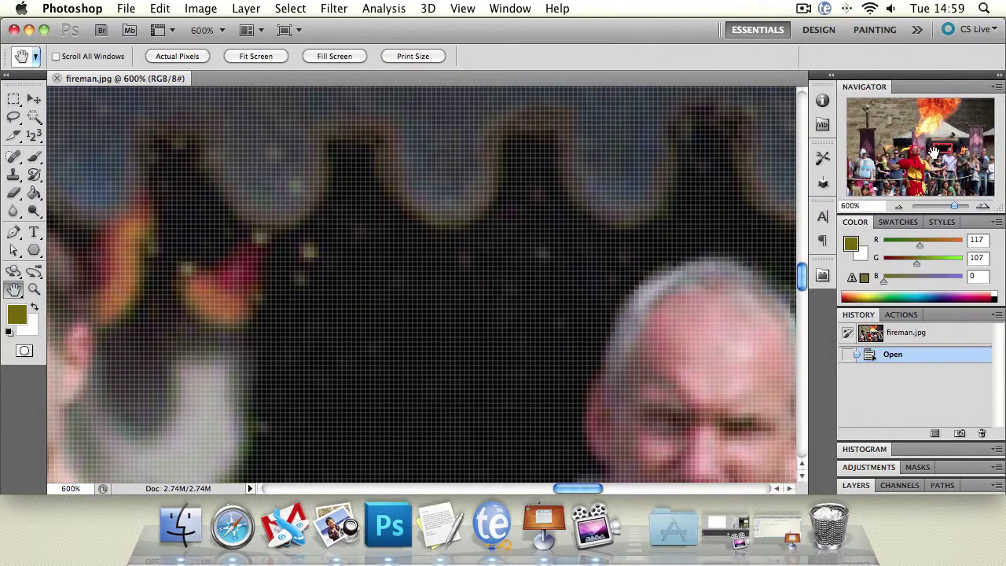
pyautogui.moveTo(953, 148); pyautogui.dragTo(975, 169)
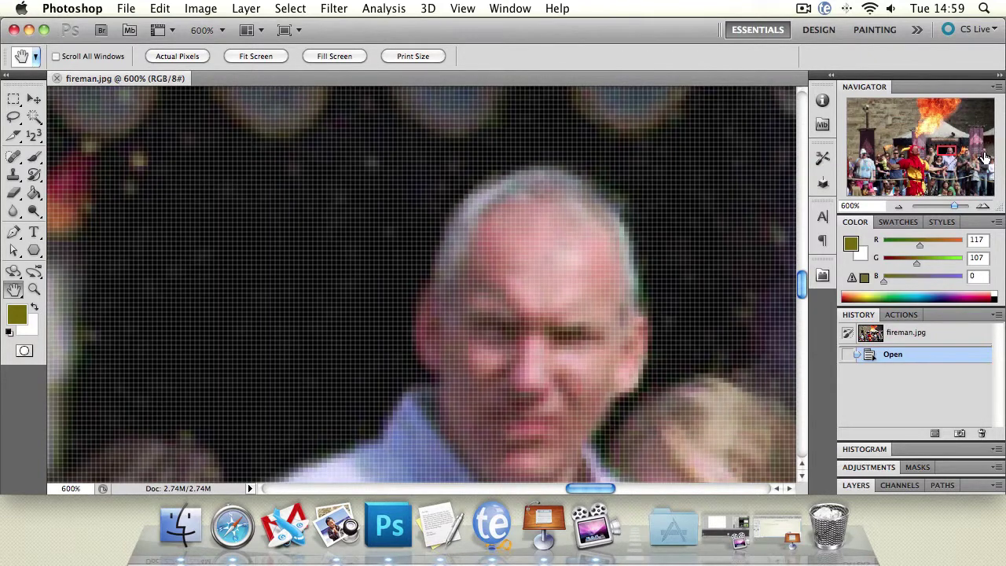
pyautogui.moveTo(533, 228); pyautogui.dragTo(452, 295)
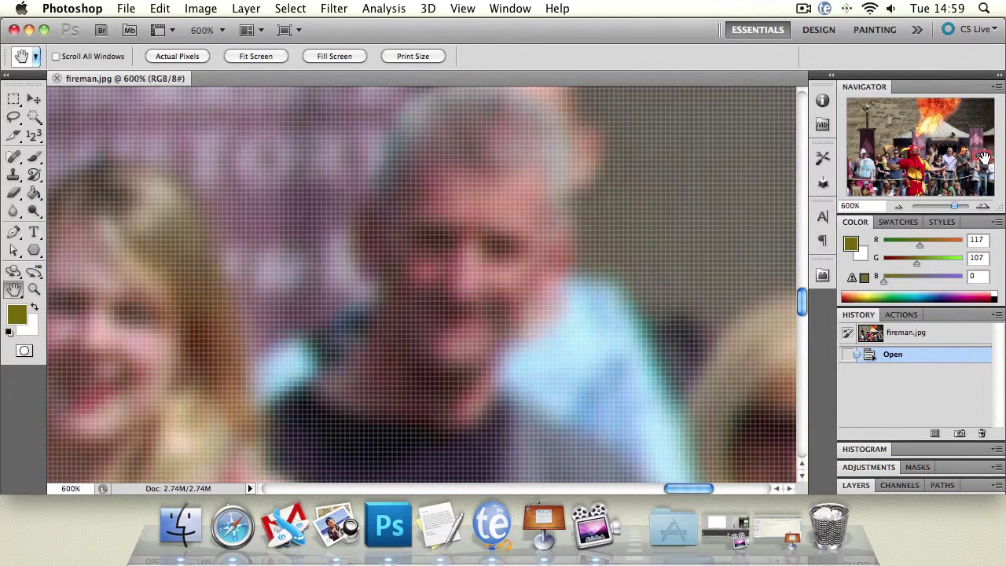
# With the Brush tool active, pan temporarily across the crowd at 600% and undo the stray olive brush dab
pyautogui.click(34, 157)
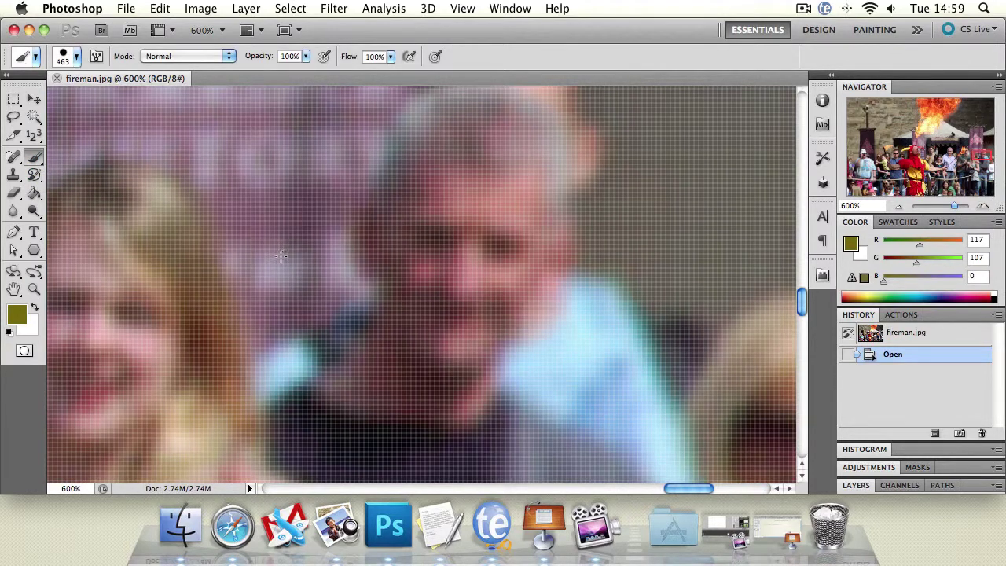
pyautogui.moveTo(192, 265); pyautogui.dragTo(520, 199)
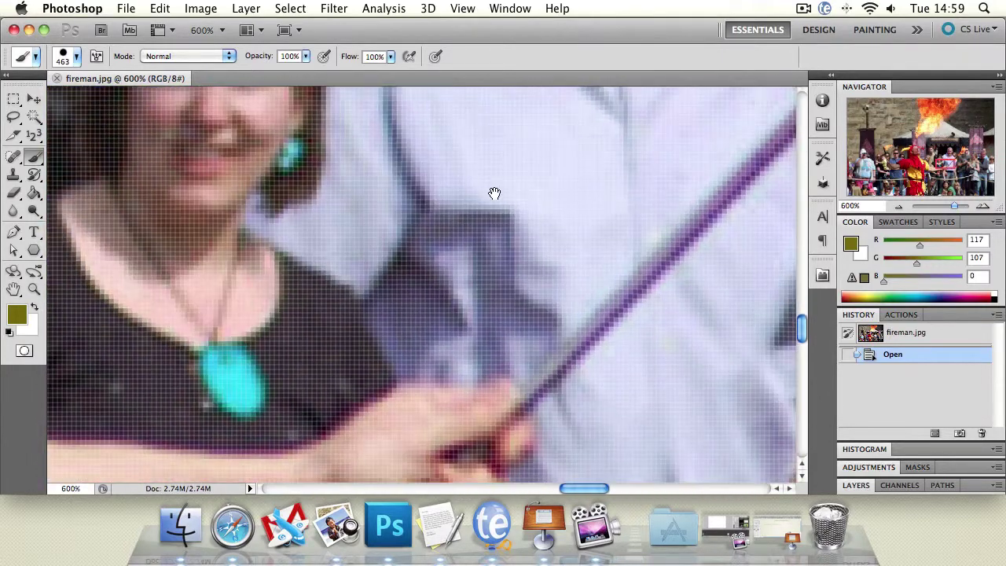
pyautogui.click(584, 167)
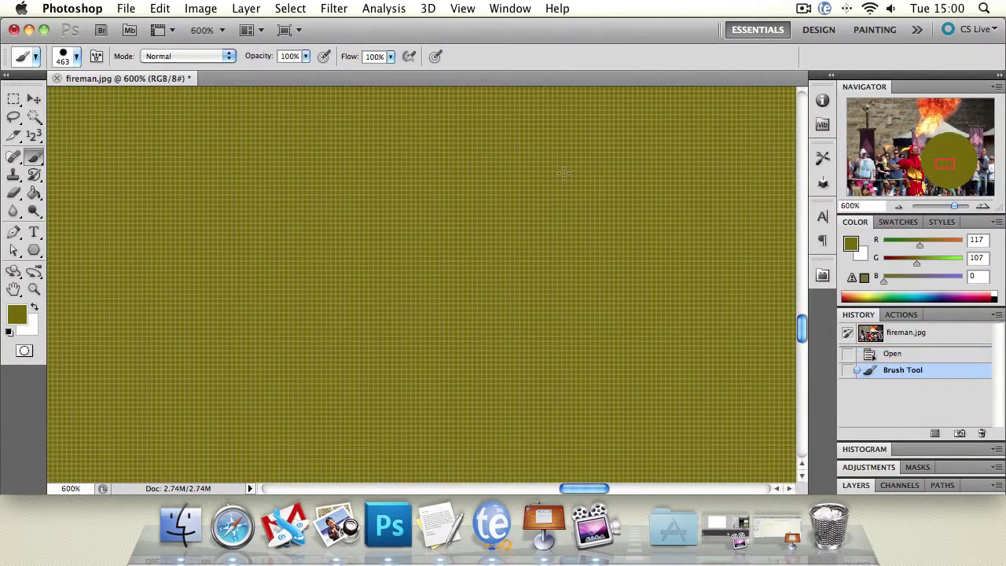
pyautogui.press('super+alt+z')
pyautogui.moveTo(592, 170); pyautogui.dragTo(440, 177)
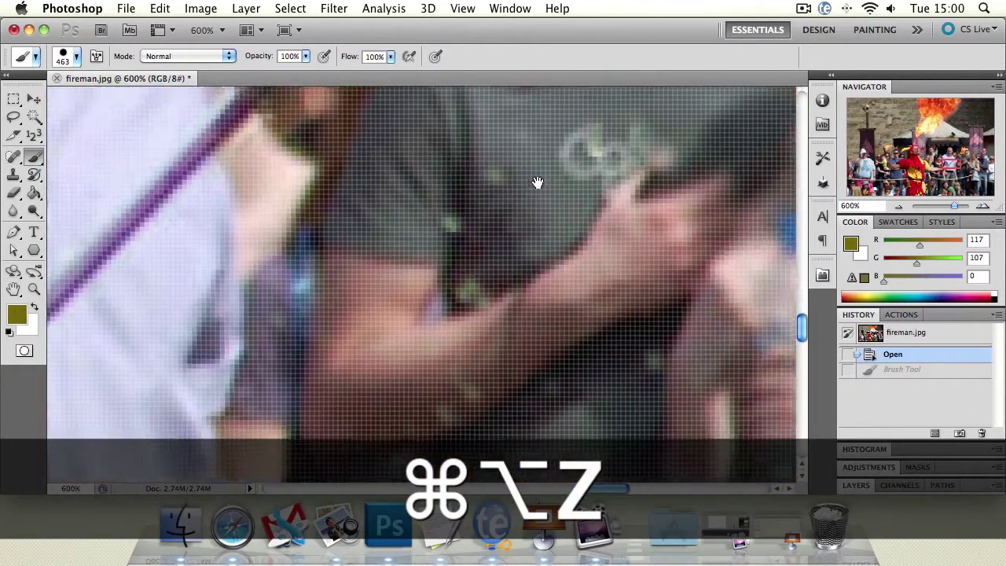
pyautogui.moveTo(540, 182); pyautogui.dragTo(496, 332)
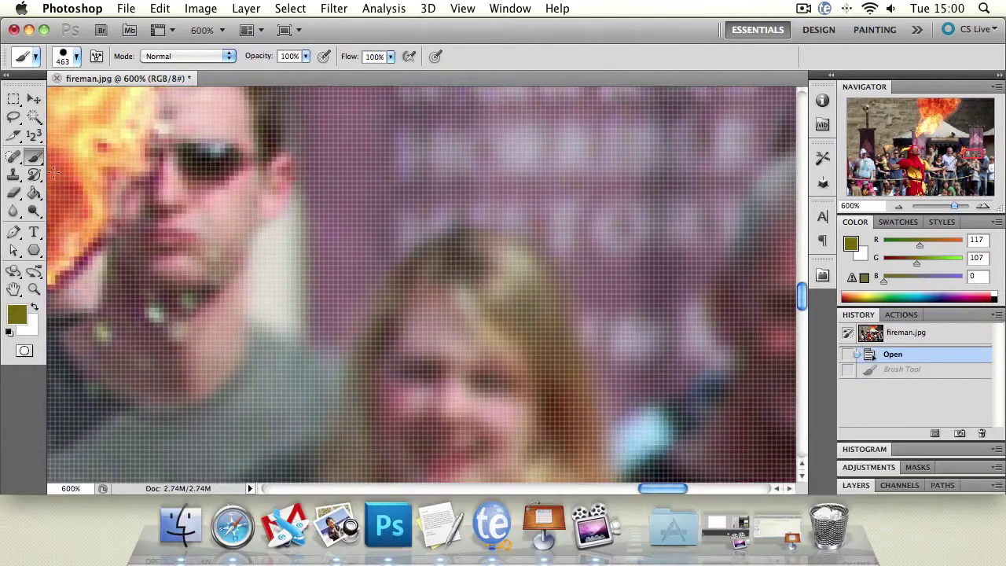
pyautogui.moveTo(684, 234); pyautogui.dragTo(635, 206)
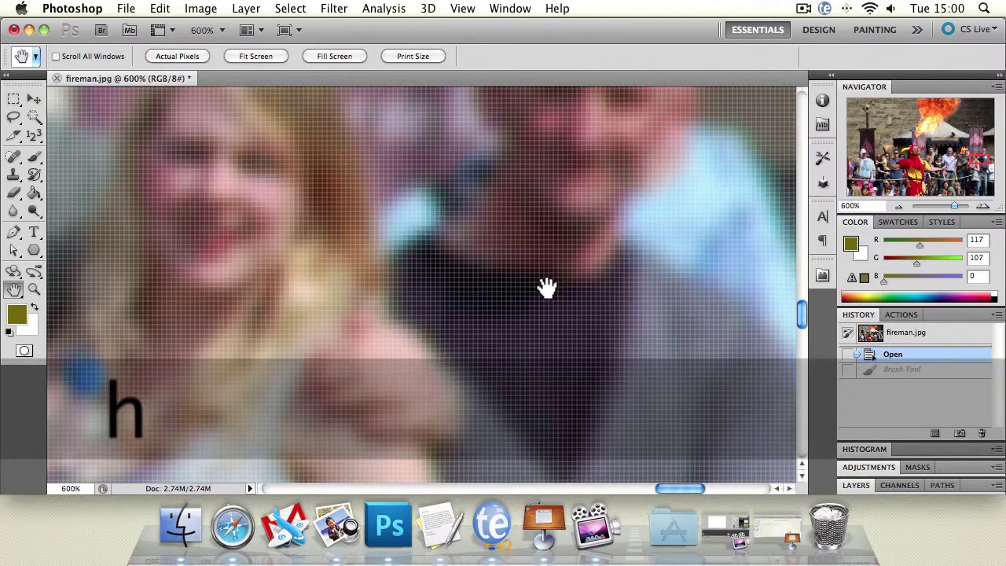
# Jump the 600% view with the temporary Hand tool between the man in the white hat, the stone wall and the grey-haired man, undoing any stray brush dab
pyautogui.press('h')
pyautogui.moveTo(546, 254); pyautogui.dragTo(209, 304)
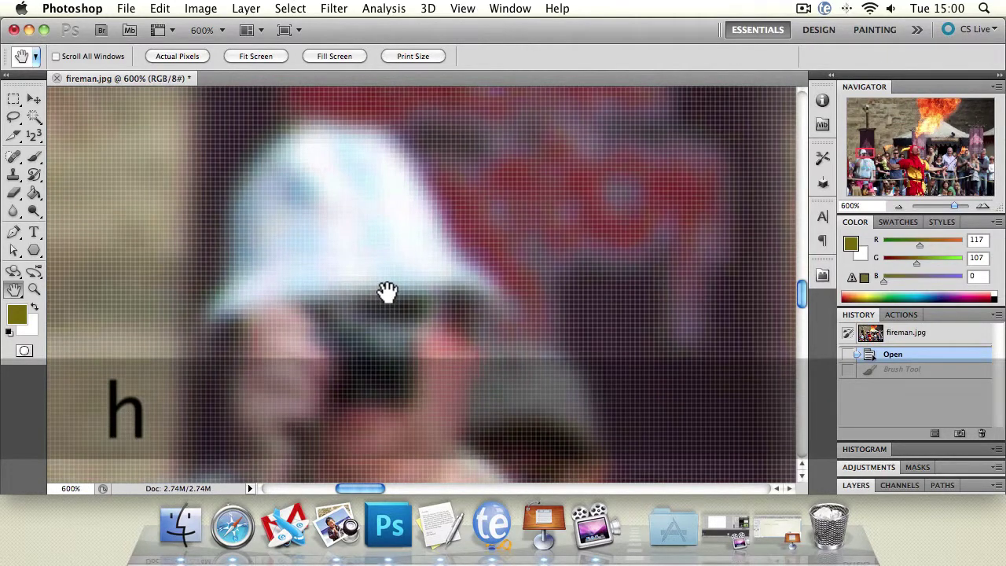
pyautogui.moveTo(387, 291); pyautogui.dragTo(408, 273)
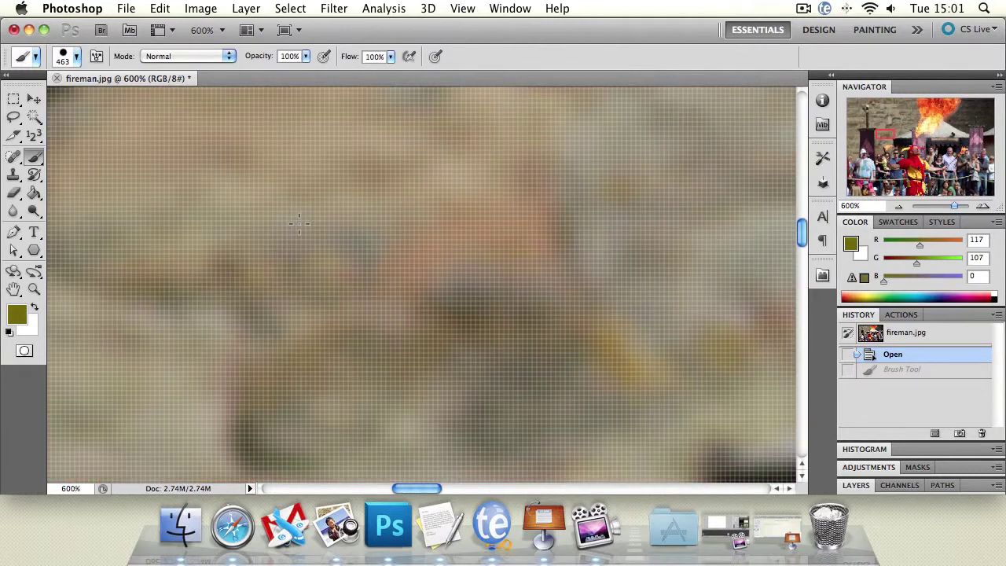
pyautogui.press('h')
pyautogui.moveTo(164, 178)
pyautogui.mouseDown()
pyautogui.moveTo(633, 355)
pyautogui.moveTo(452, 308)
pyautogui.moveTo(165, 176)
pyautogui.moveTo(190, 118)
pyautogui.moveTo(213, 161)
pyautogui.moveTo(596, 299)
pyautogui.moveTo(661, 295)
pyautogui.mouseUp()
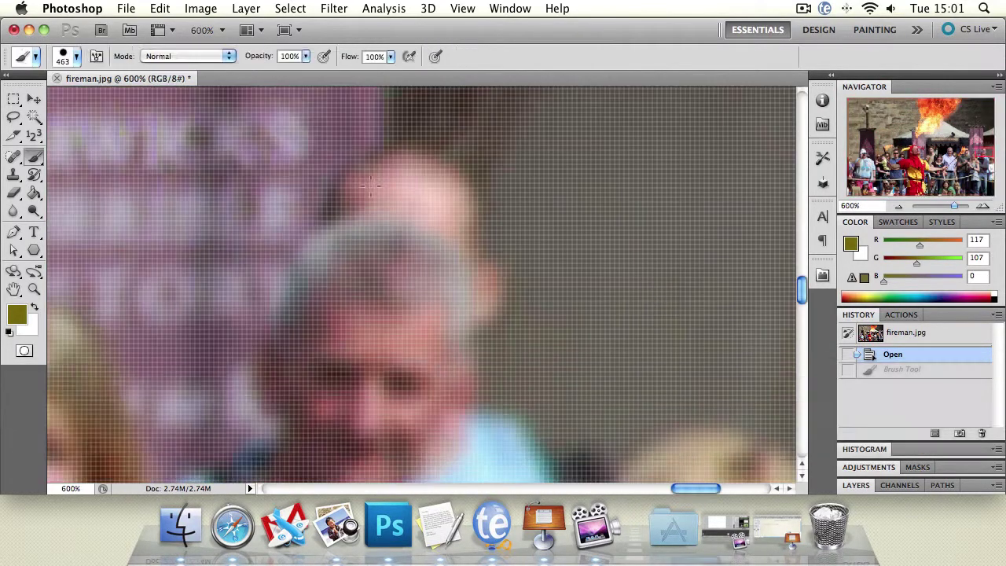
pyautogui.click(457, 206)
pyautogui.press('super+alt+z')
# Use the Navigator to move the view to the lamp post and the performer while reducing the magnification to 149.18% and finally 54.88%
pyautogui.click(34, 289)
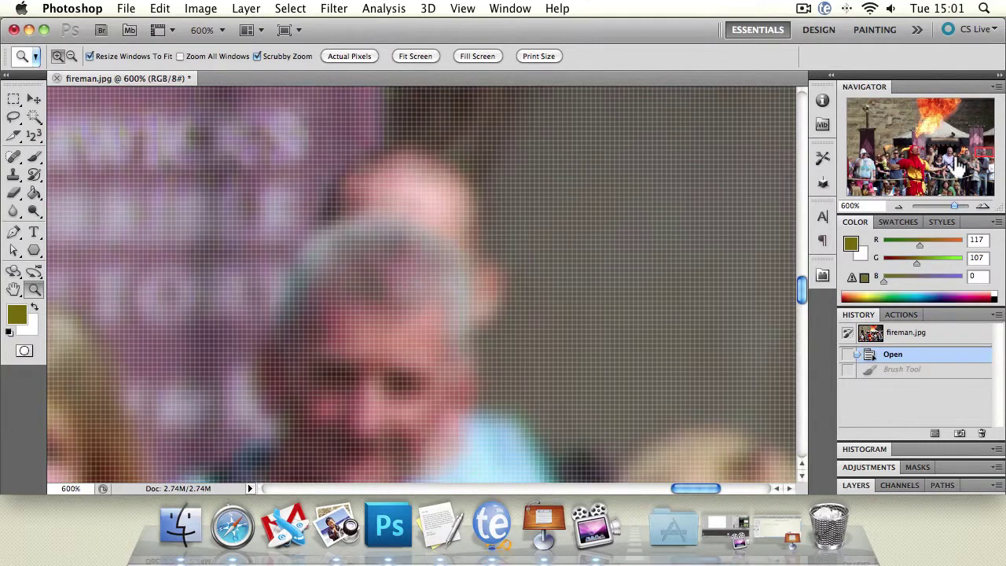
pyautogui.moveTo(961, 167); pyautogui.dragTo(871, 112)
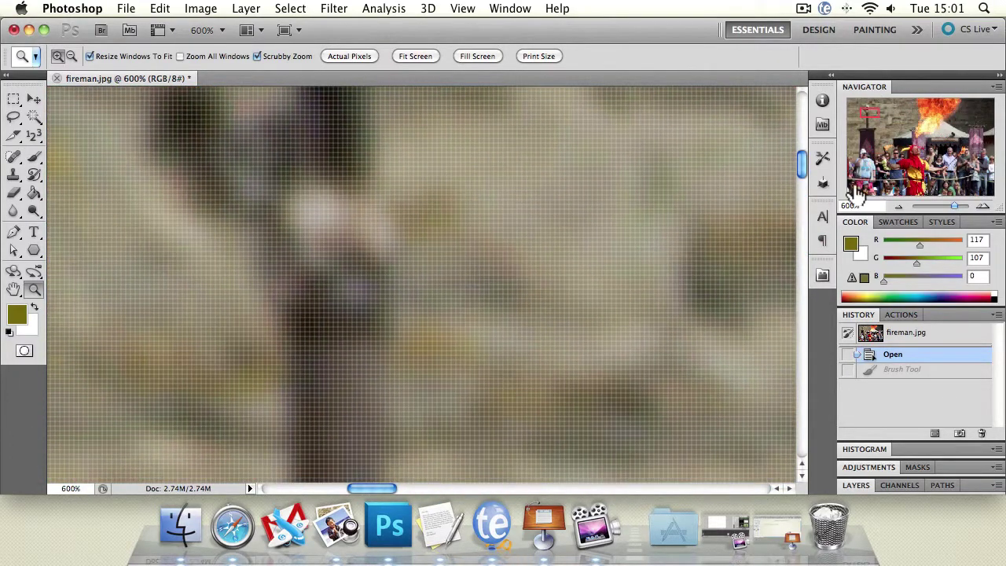
pyautogui.moveTo(953, 206)
pyautogui.mouseDown()
pyautogui.moveTo(932, 206)
pyautogui.moveTo(946, 206)
pyautogui.mouseUp()
pyautogui.moveTo(936, 161); pyautogui.dragTo(906, 160)
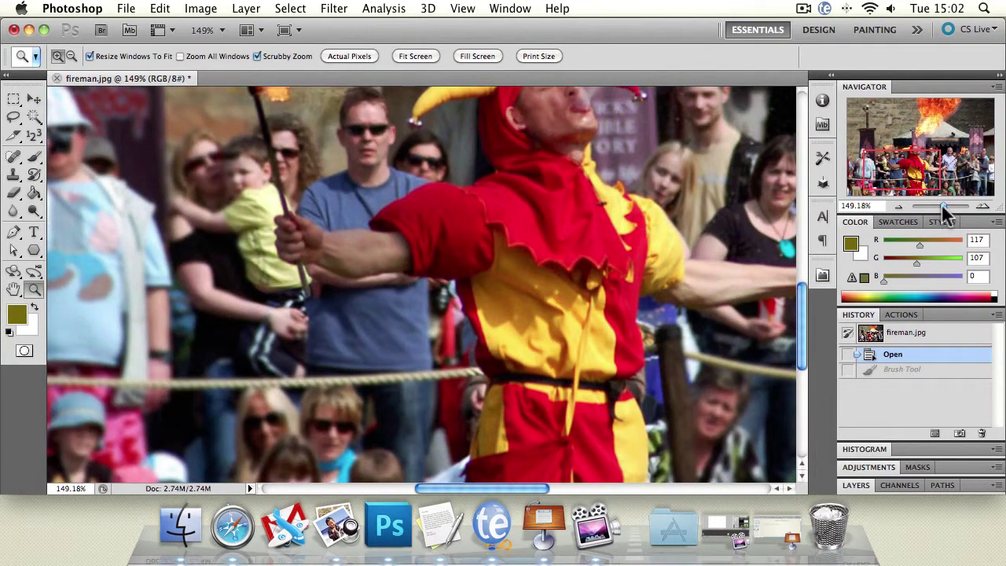
pyautogui.moveTo(946, 206); pyautogui.dragTo(938, 206)
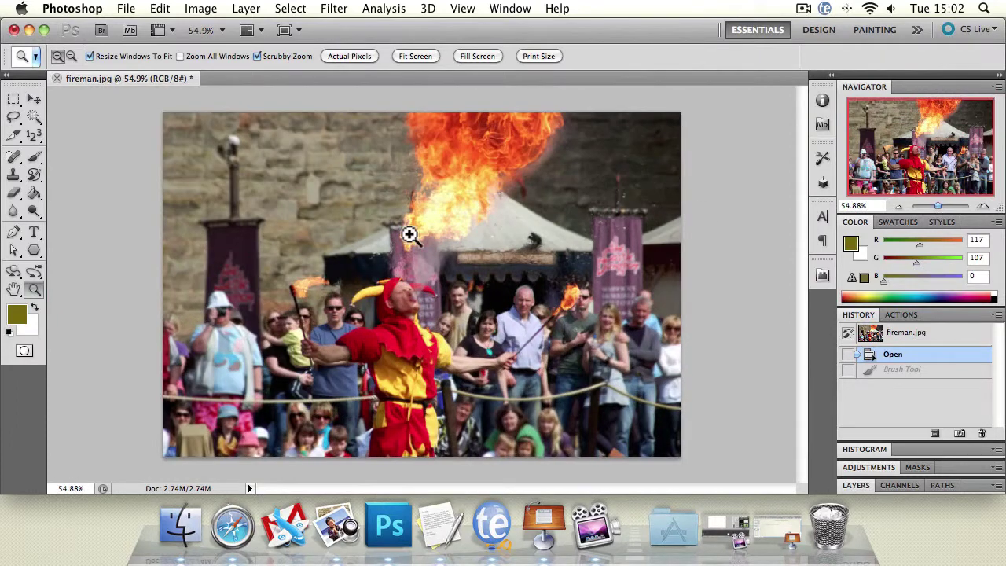